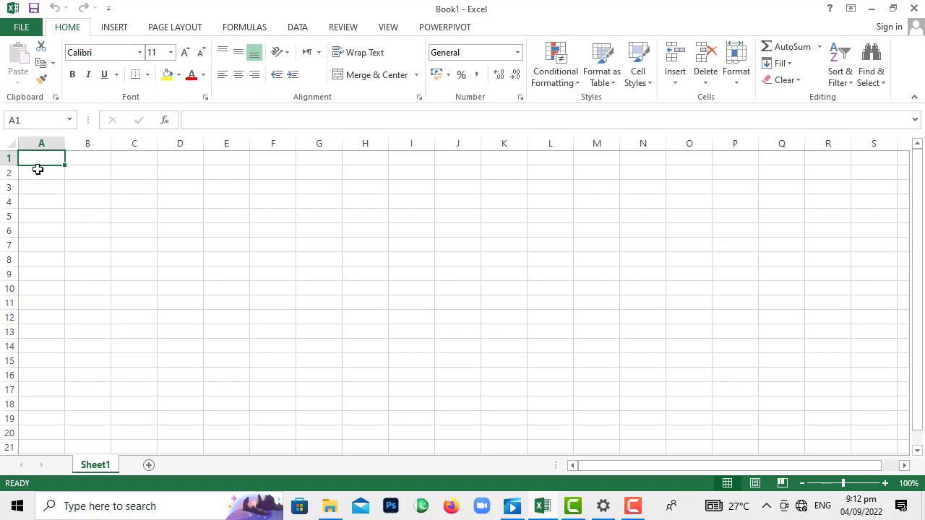
Type the label School into cell A1.
left_click(101, 163)
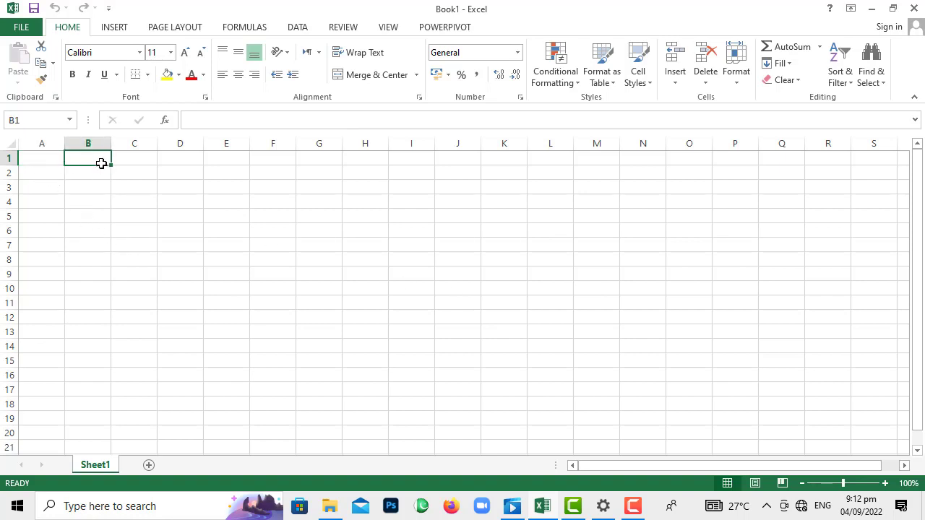
left_click(38, 163)
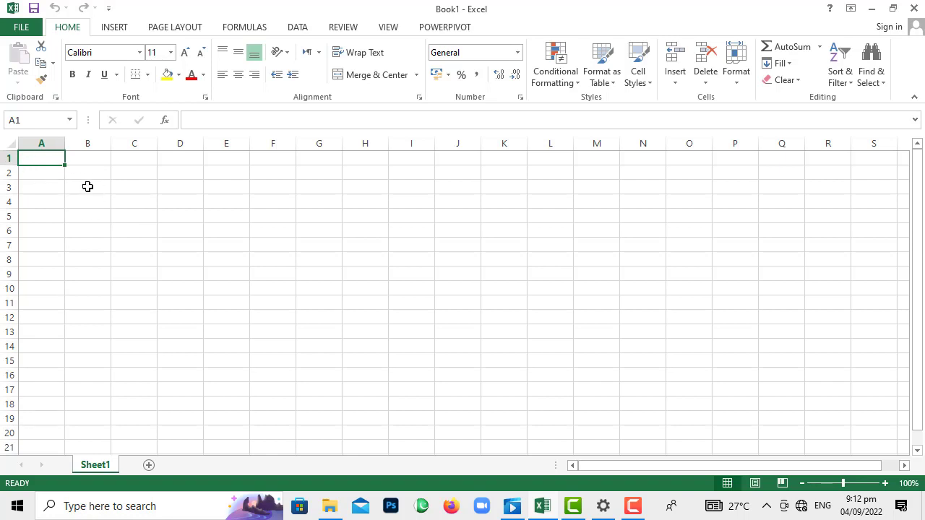
left_click(87, 186)
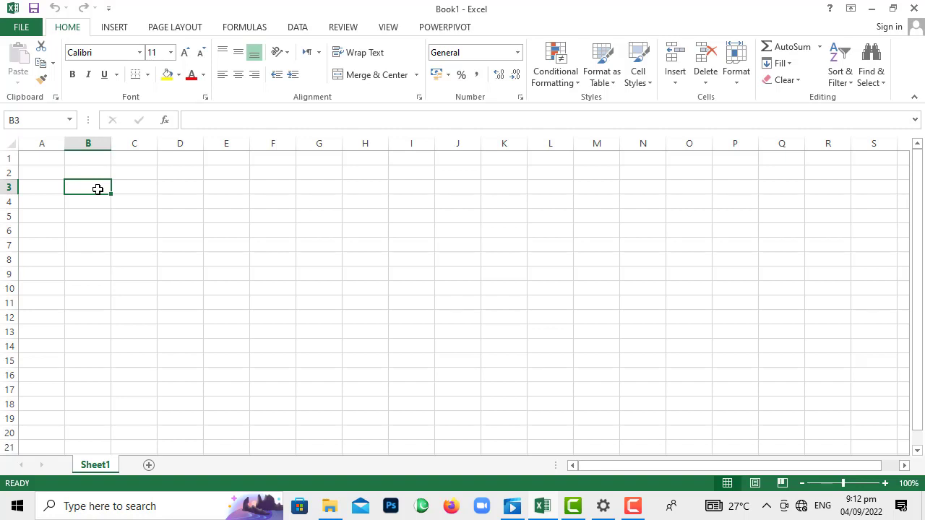
left_click(41, 159)
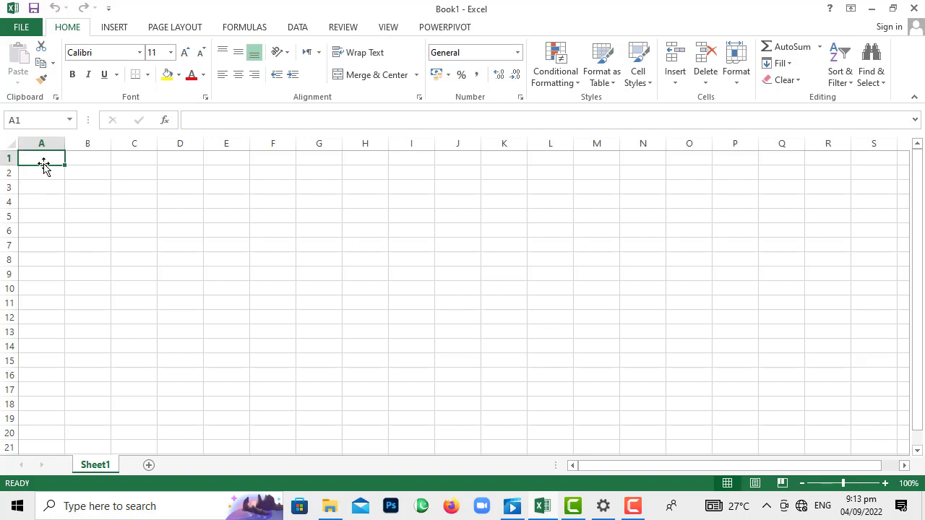
left_click(82, 192)
left_click(46, 162)
left_click(88, 190)
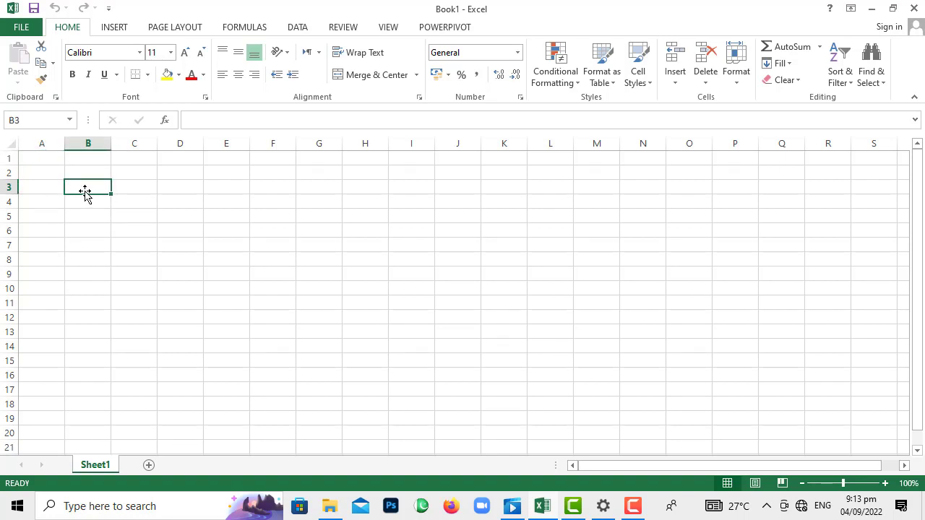
left_click(44, 160)
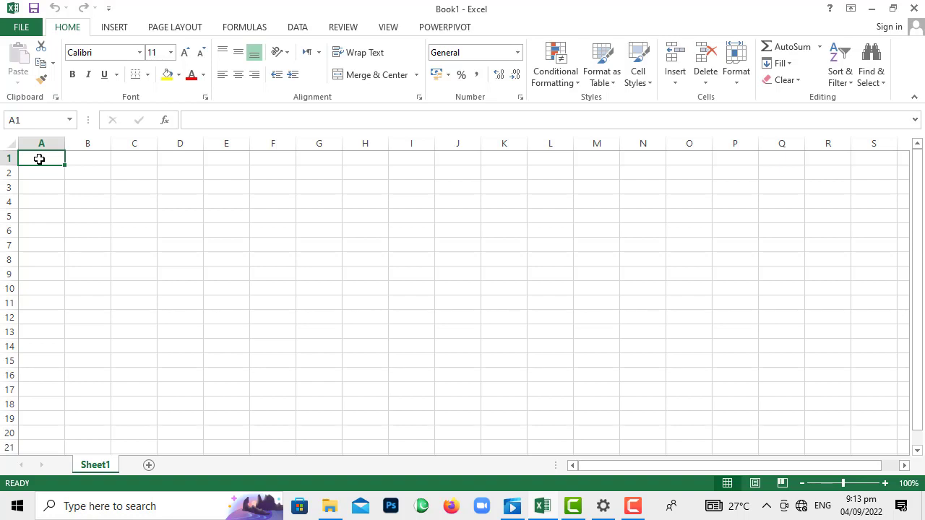
type("S")
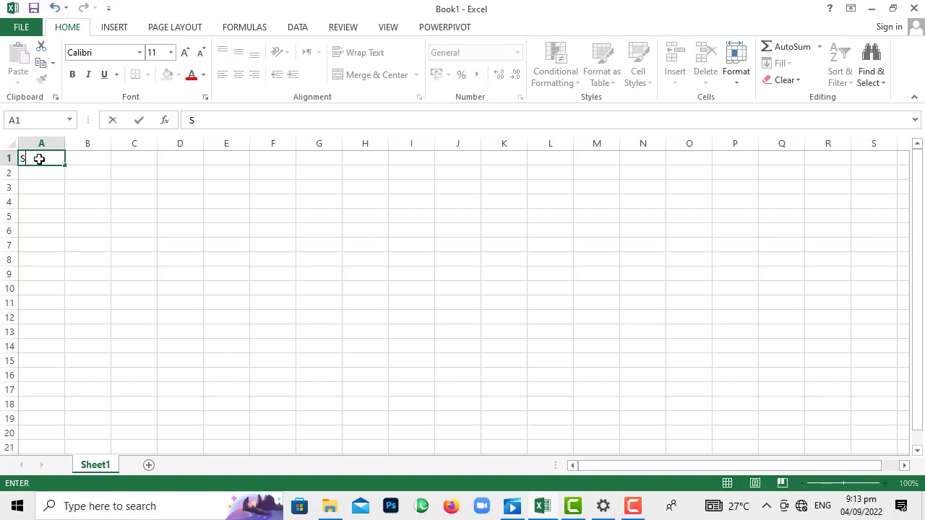
type("cho")
type("ol")
left_click(45, 175)
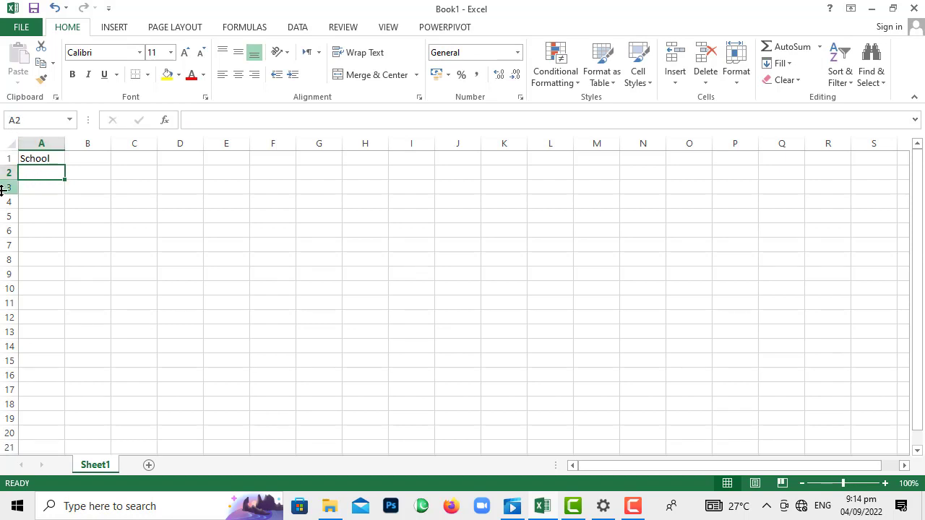
Enter student in A2 and teacher in A3, ending on cell B1.
left_click(54, 158)
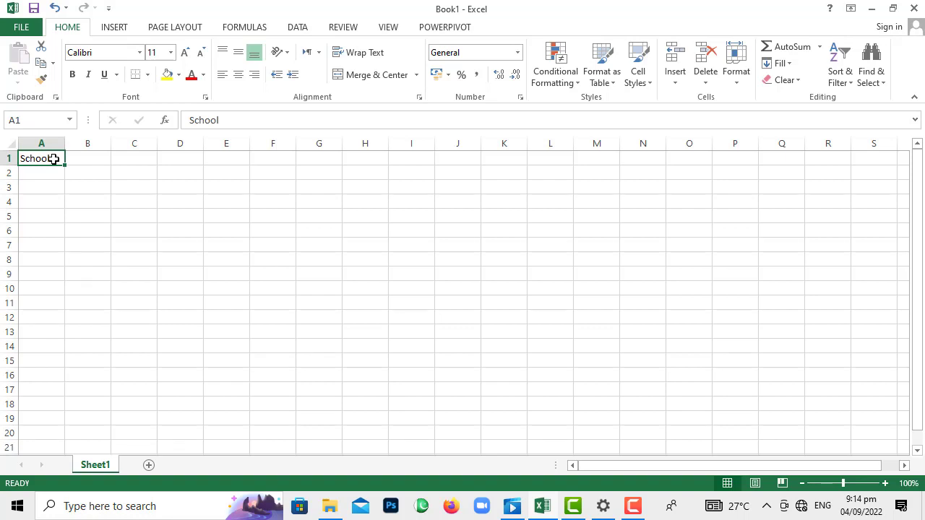
key("Return")
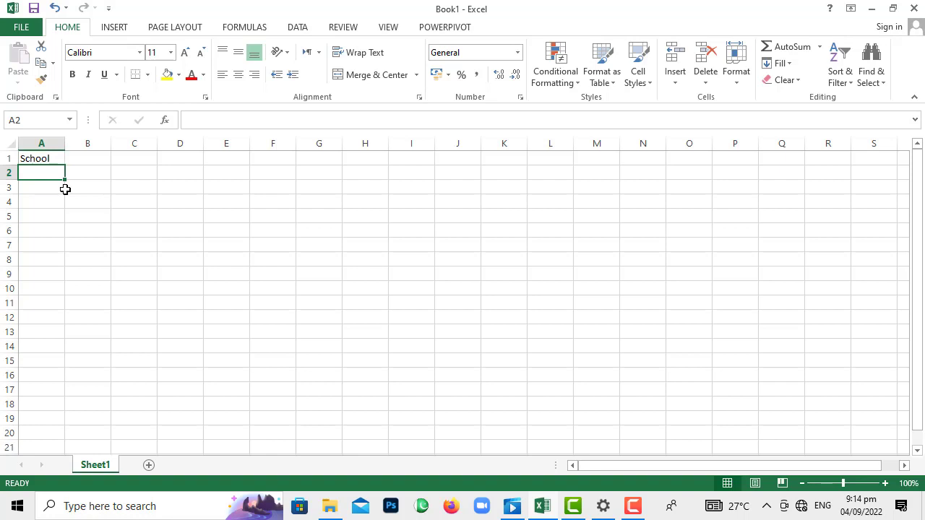
left_click(54, 158)
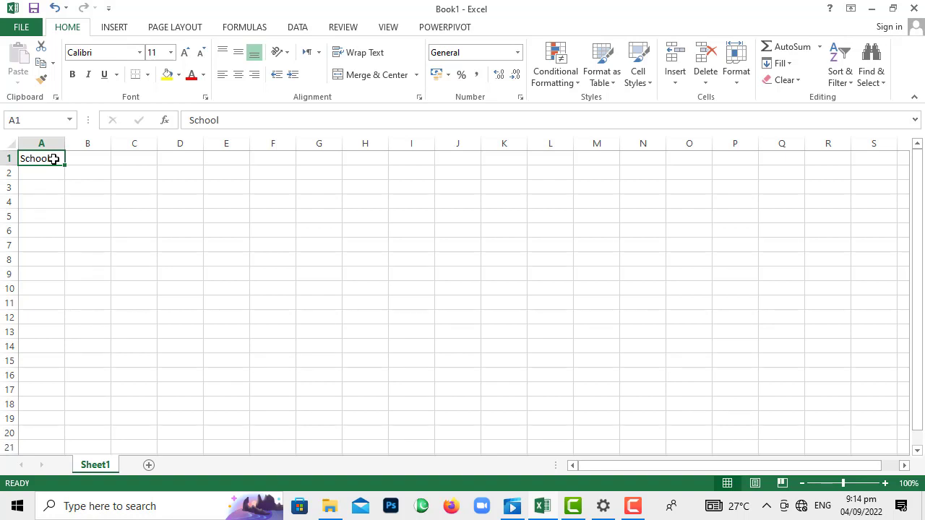
key("Return")
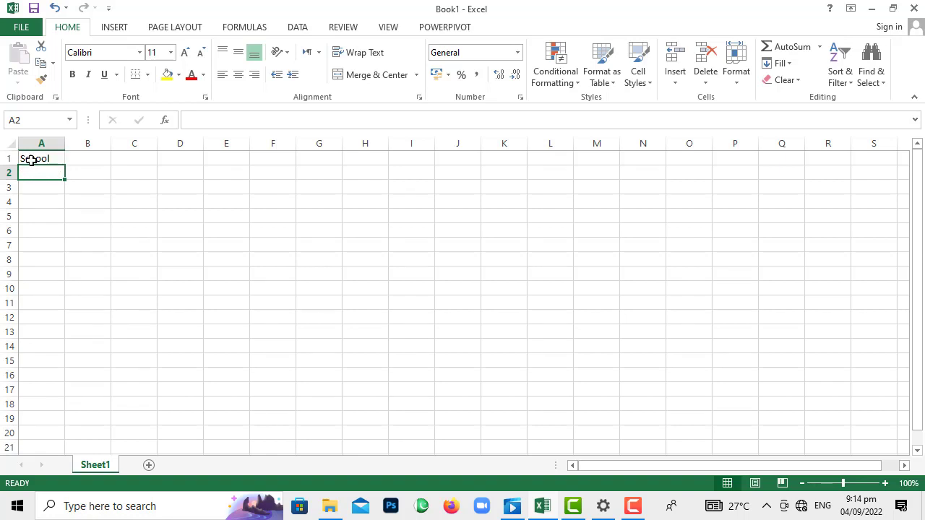
left_click(31, 160)
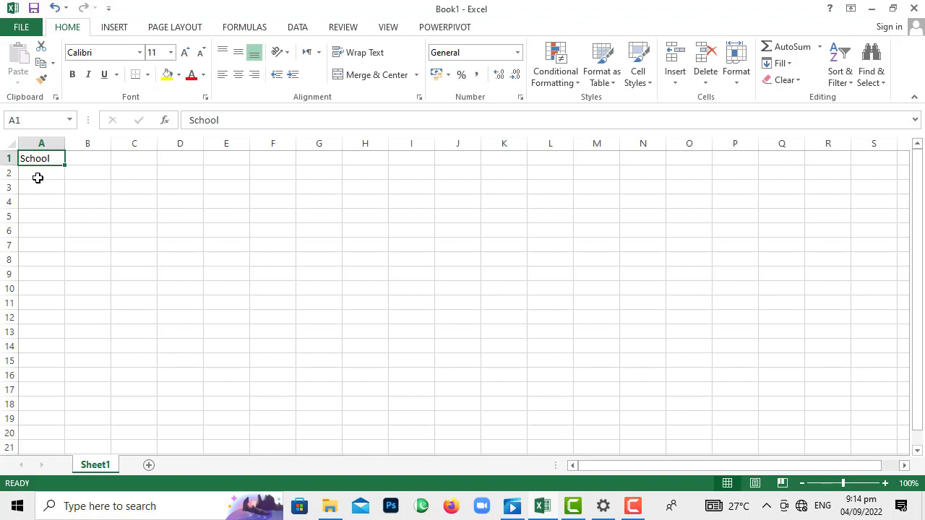
left_click(38, 177)
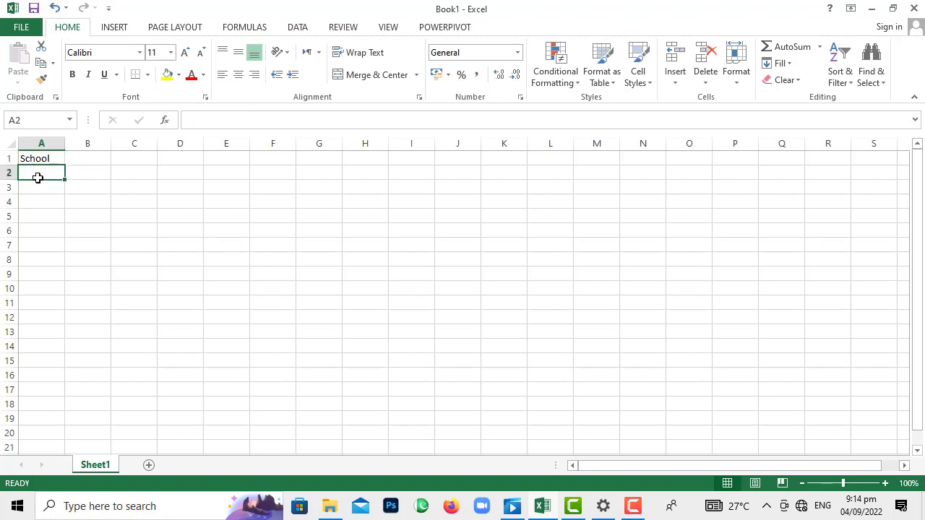
type("s")
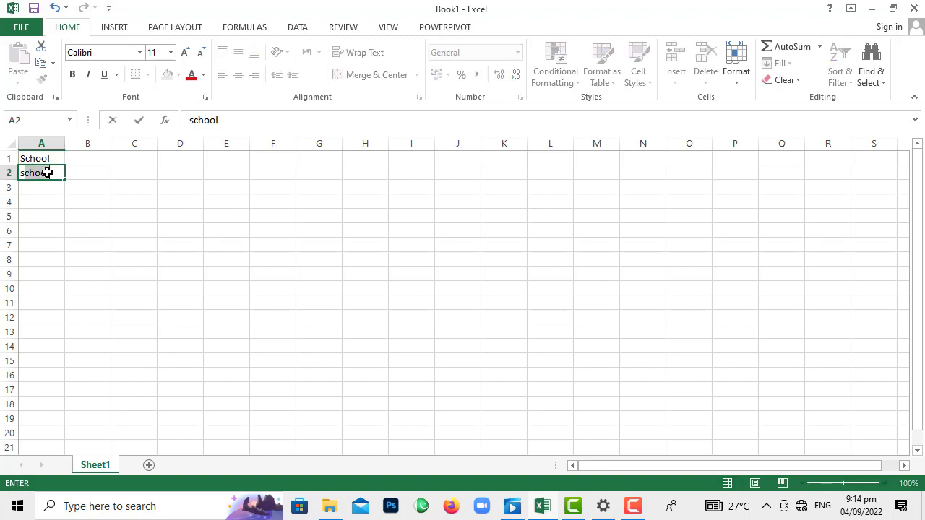
type("t")
type("udent")
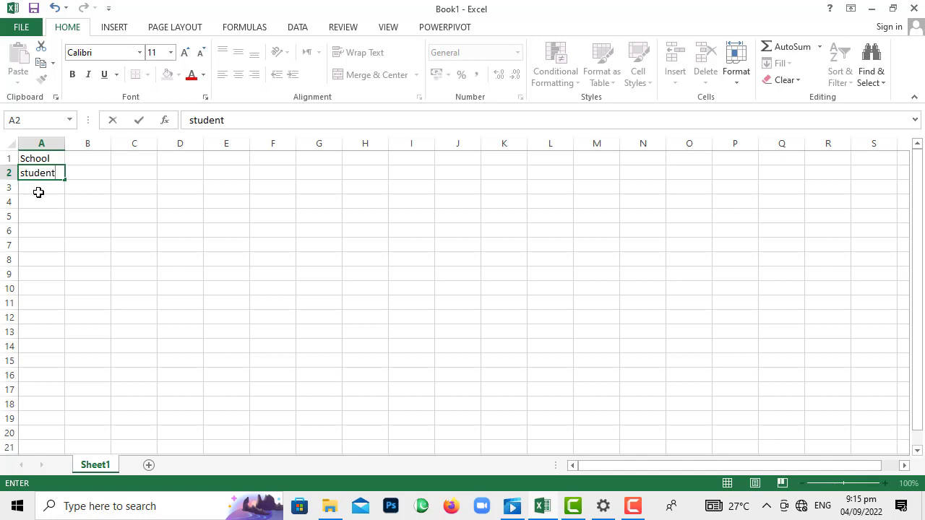
left_click(38, 191)
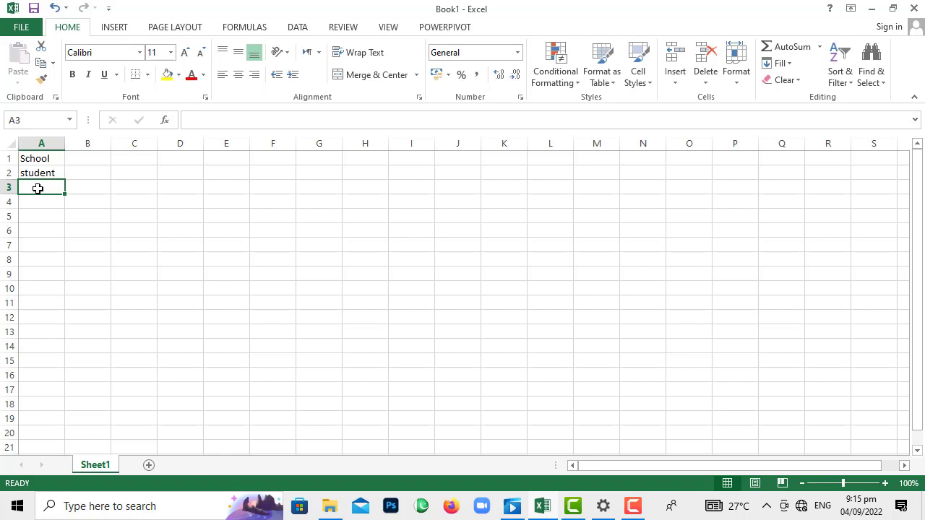
type("tea")
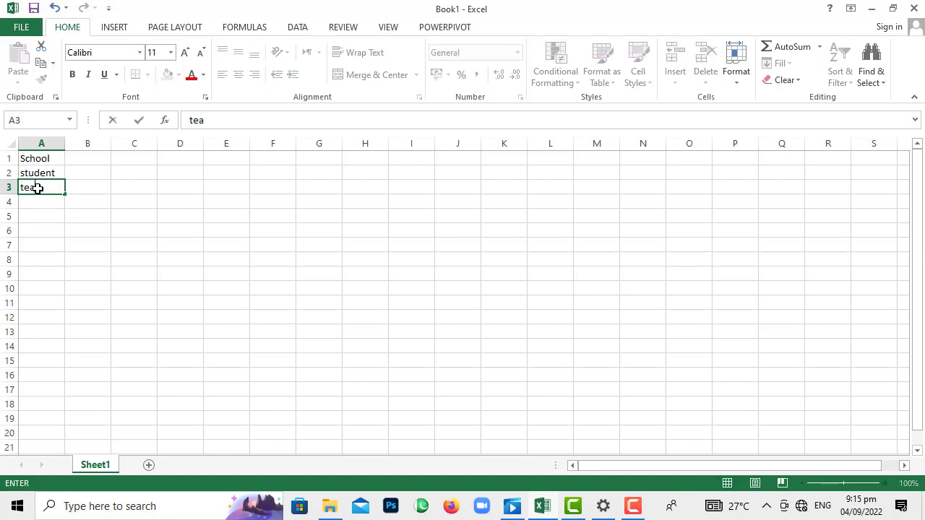
type("cher")
left_click(87, 159)
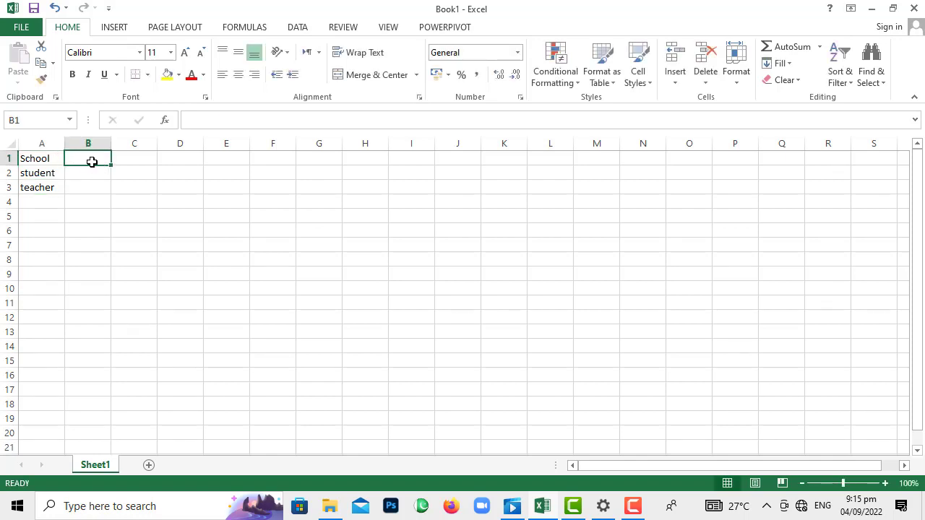
Enter the values 10, 500 and 20 into cells B1 to B3.
type("10")
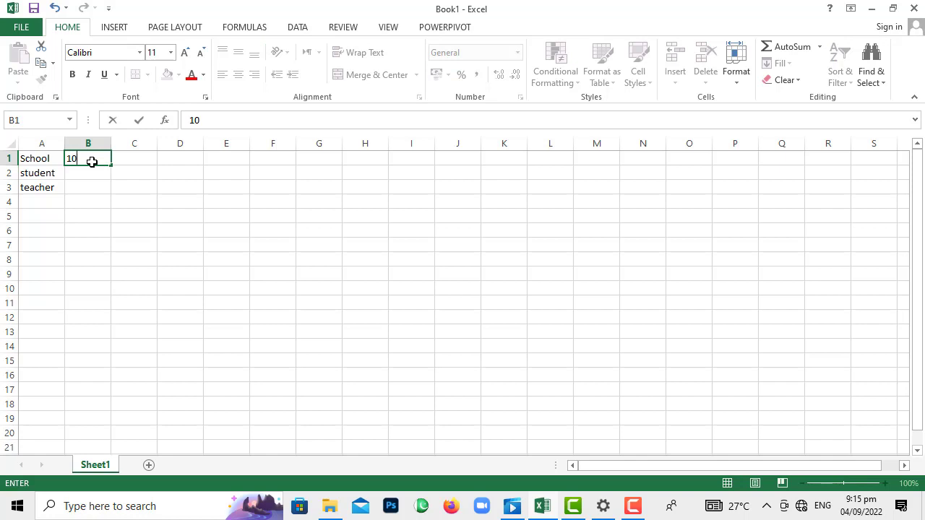
key("Return")
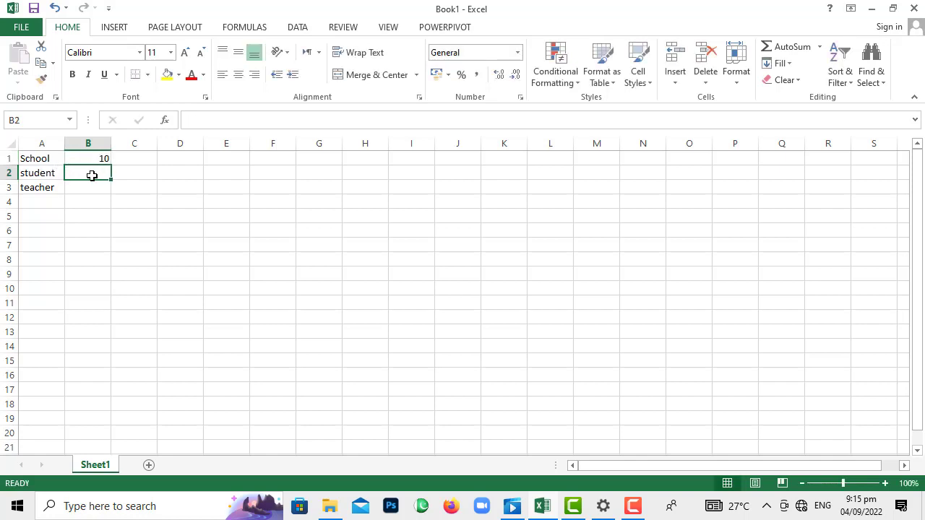
type("500")
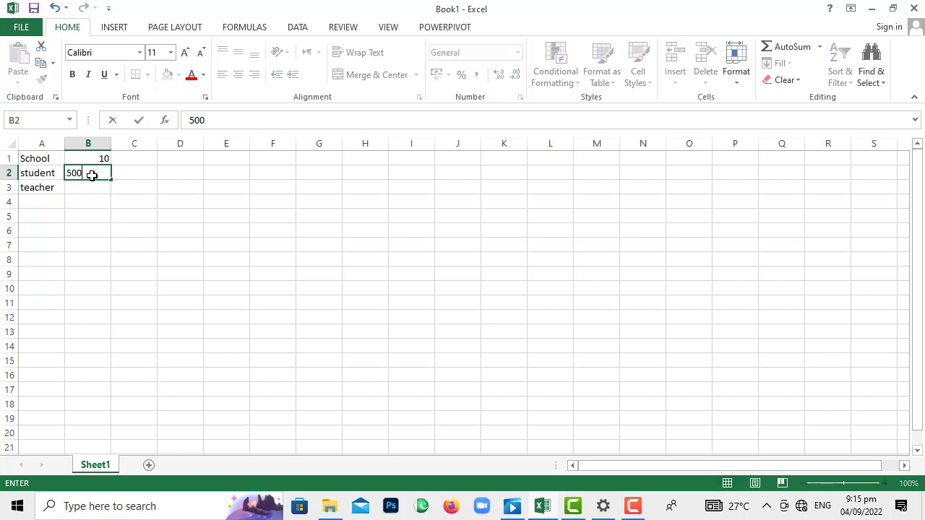
left_click(86, 190)
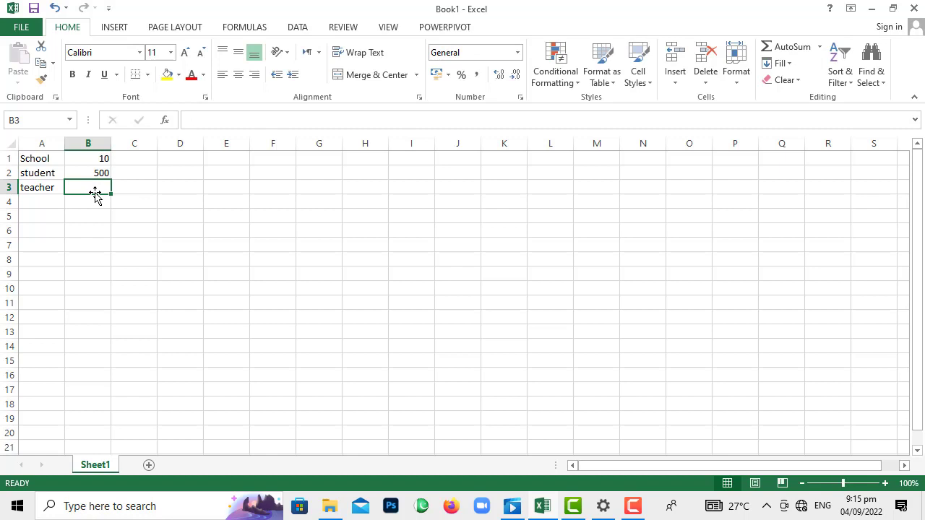
type("20")
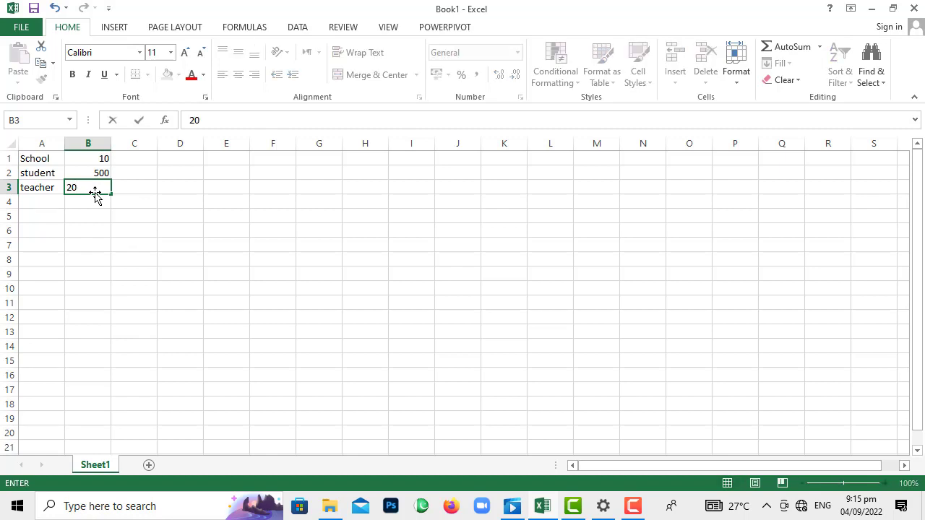
key("Return")
left_click(83, 176)
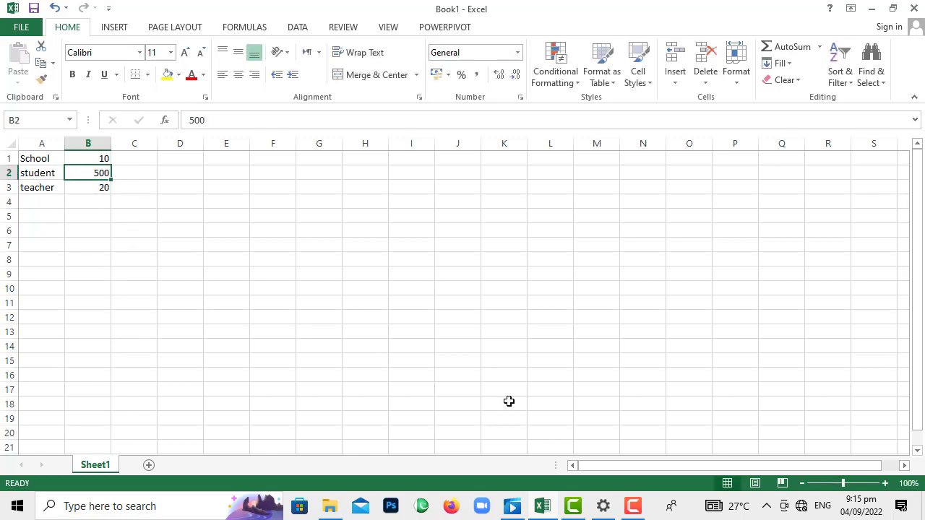
Zoom the sheet in to 190% and reselect the School cell A1.
left_click(887, 485)
left_click(886, 484)
left_click(886, 484)
left_click(887, 484)
left_click(887, 484)
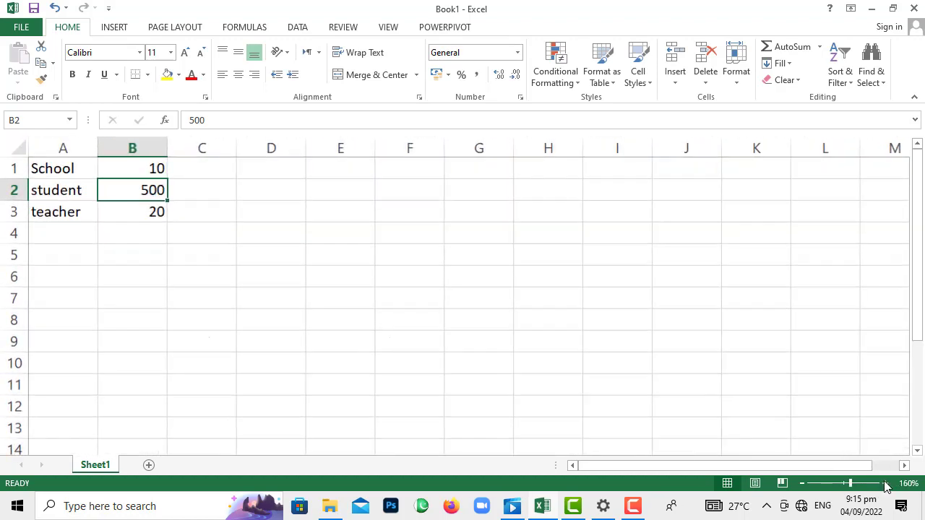
double_click(887, 484)
double_click(886, 484)
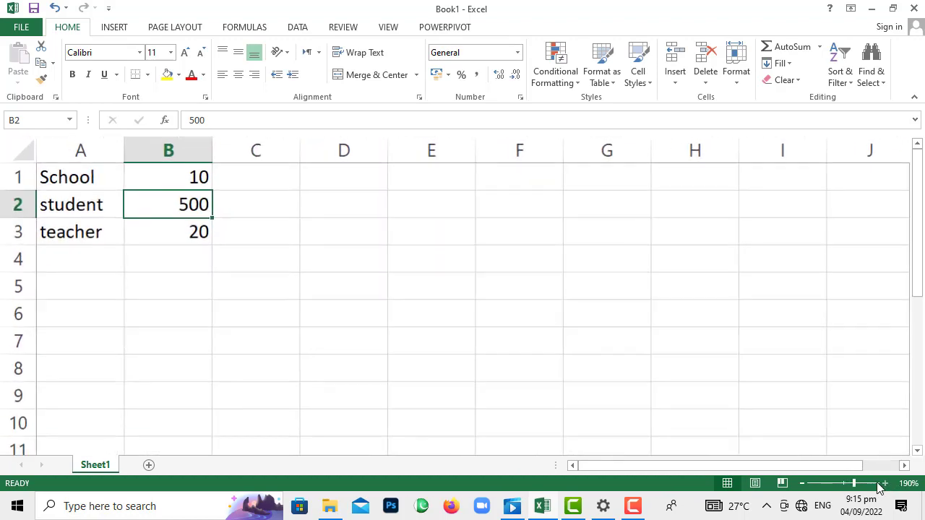
left_click(98, 175)
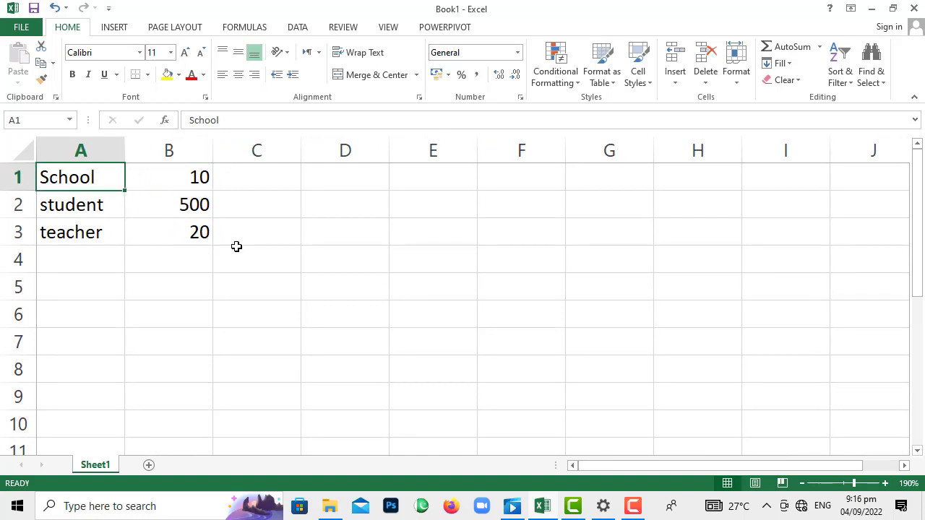
left_click(198, 239)
left_click(47, 174)
Fill School across A1:C1 and apply All Borders to A1:C3.
left_click_drag(124, 191, 193, 229)
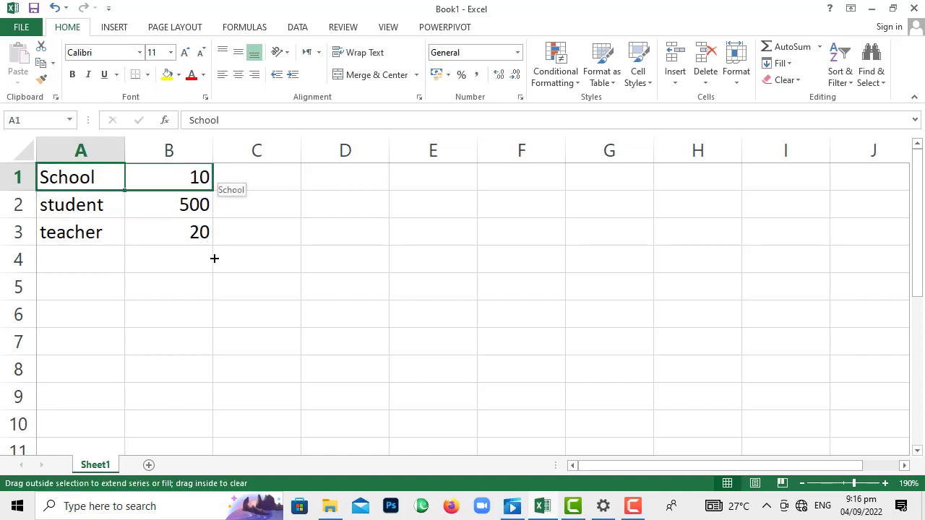
mouse_move(216, 279)
left_mouse_down()
mouse_move(201, 258)
mouse_move(222, 239)
left_mouse_up()
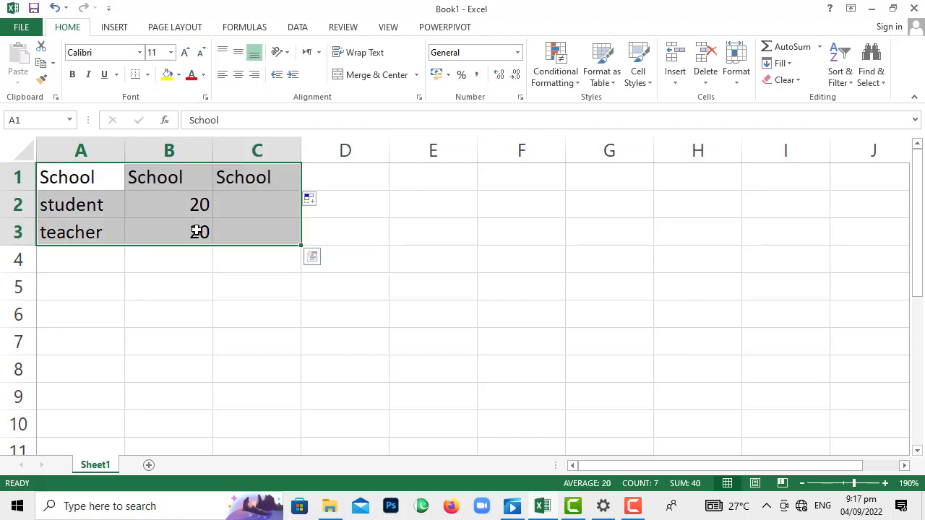
left_click(148, 75)
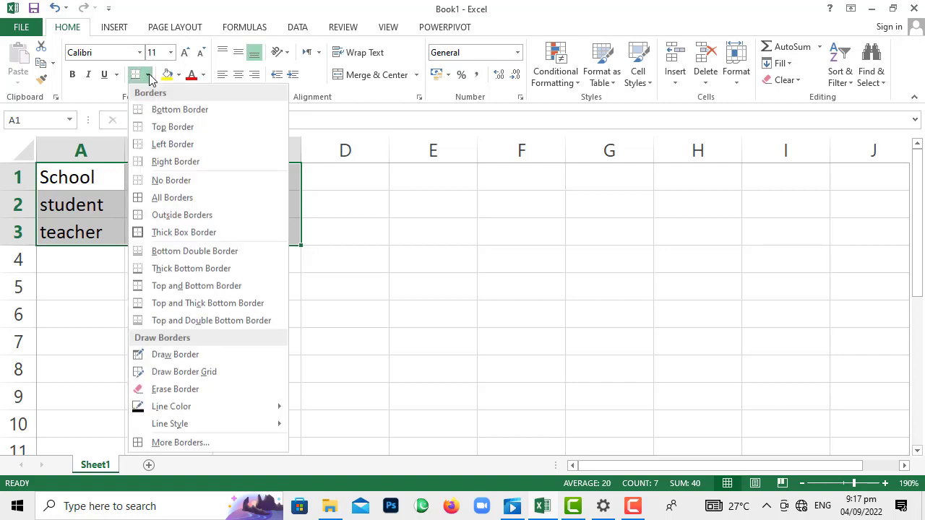
left_click(168, 198)
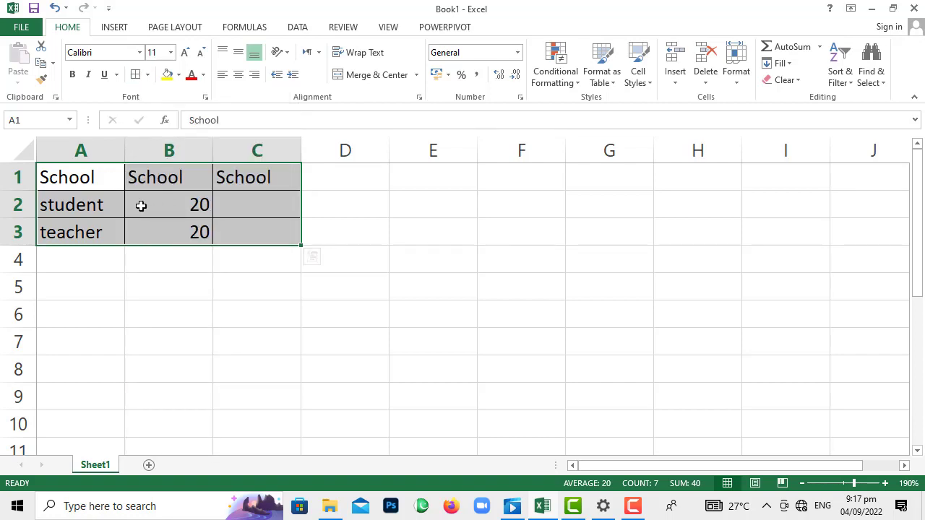
Zoom the bordered table in to 250% and select cell A1.
left_click(254, 289)
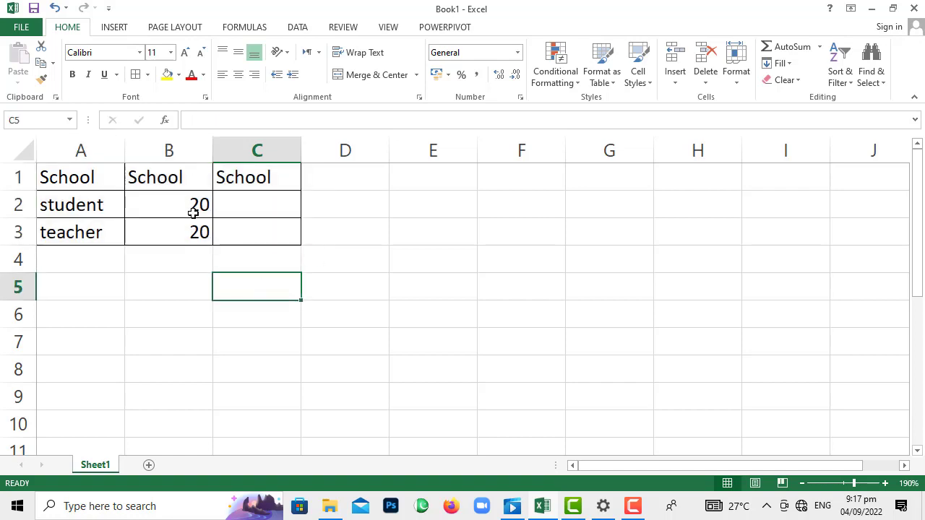
left_click(192, 209)
left_click(884, 483)
left_click(884, 483)
left_click(884, 483)
left_click(884, 483)
left_click(884, 483)
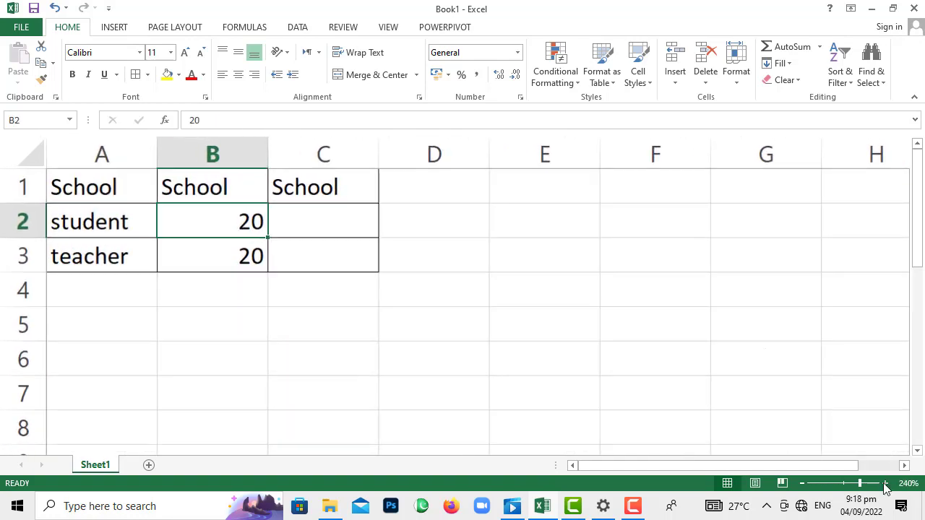
left_click(885, 482)
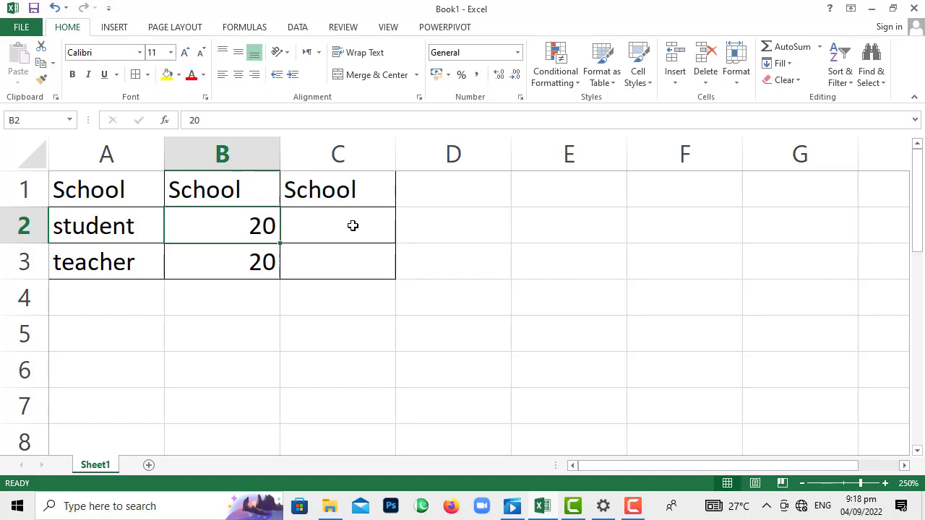
left_click(127, 190)
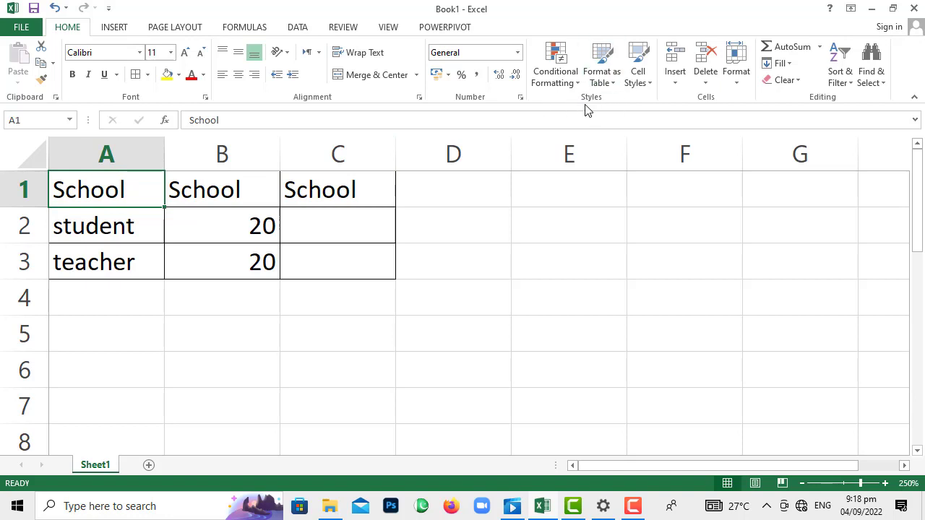
Browse Conditional Formatting's Top/Bottom Rules, Color Scales and Icon Sets, then select B2.
left_click(576, 81)
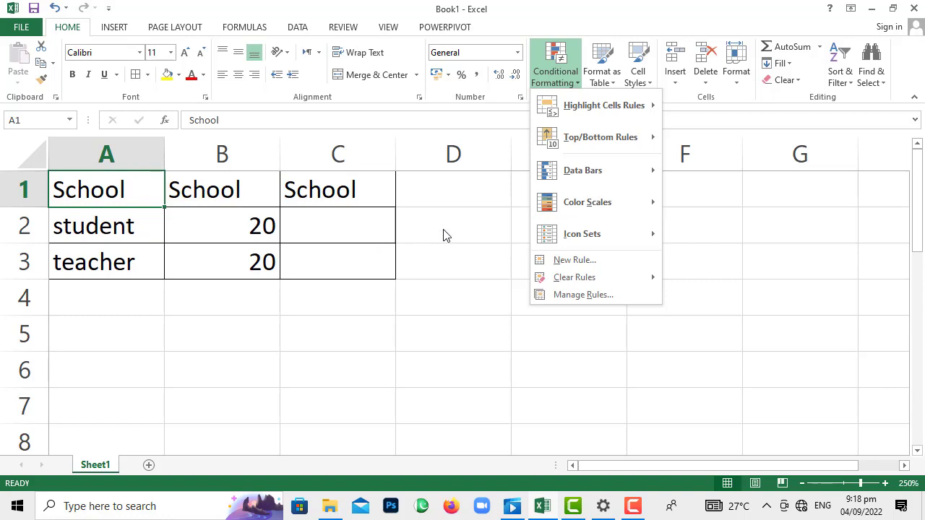
mouse_move(606, 142)
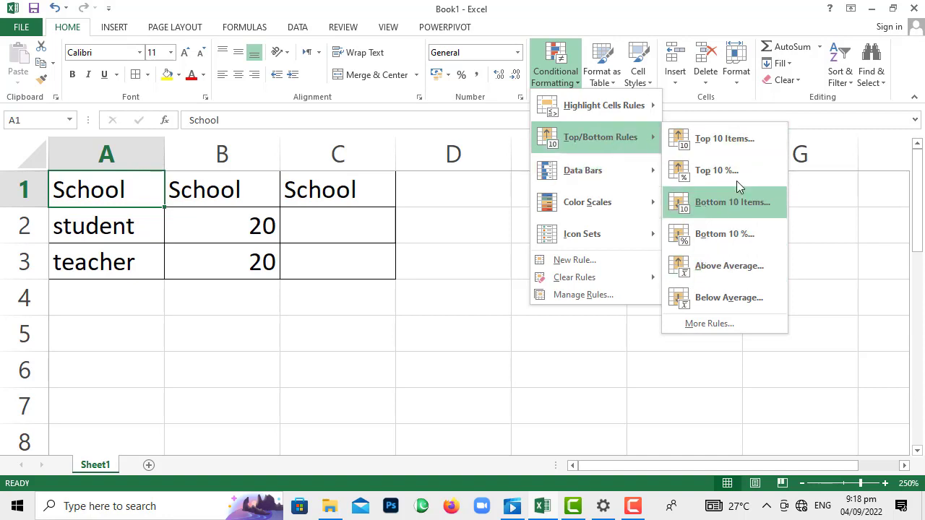
mouse_move(580, 210)
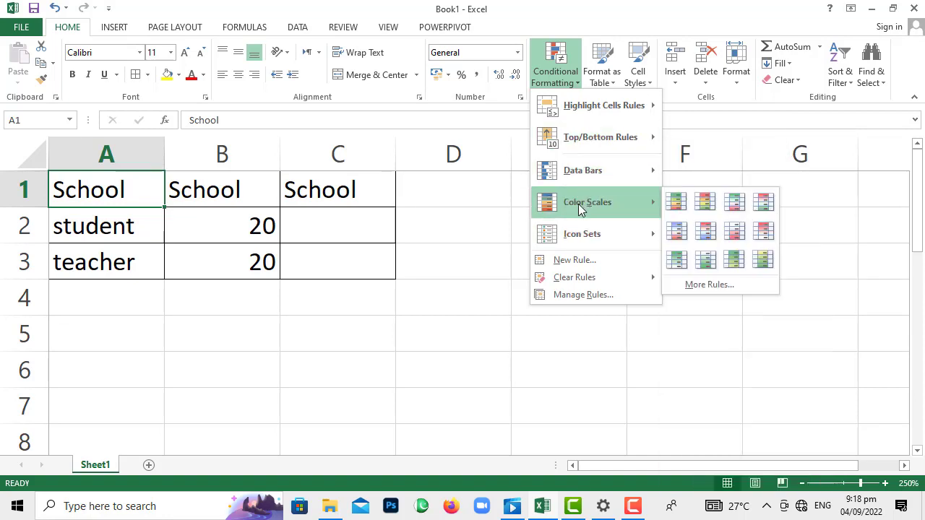
mouse_move(609, 224)
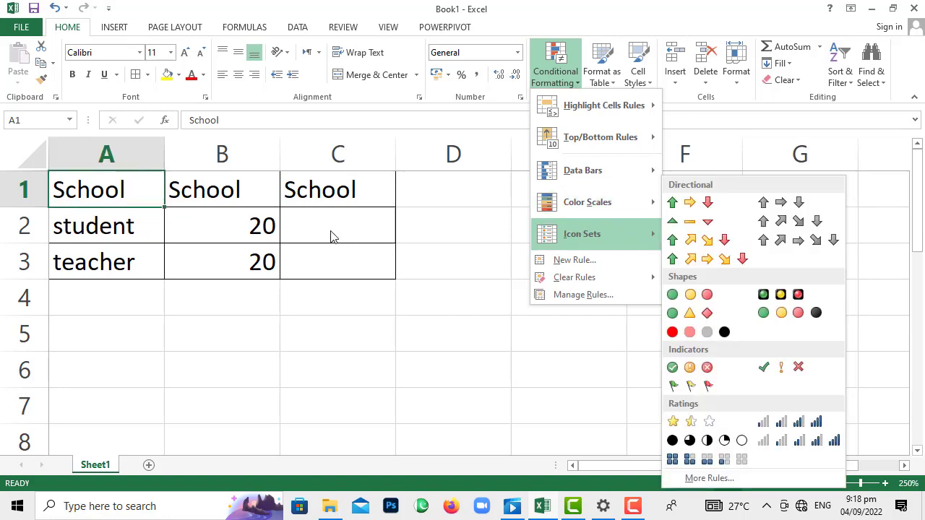
left_click(228, 231)
left_click(248, 227)
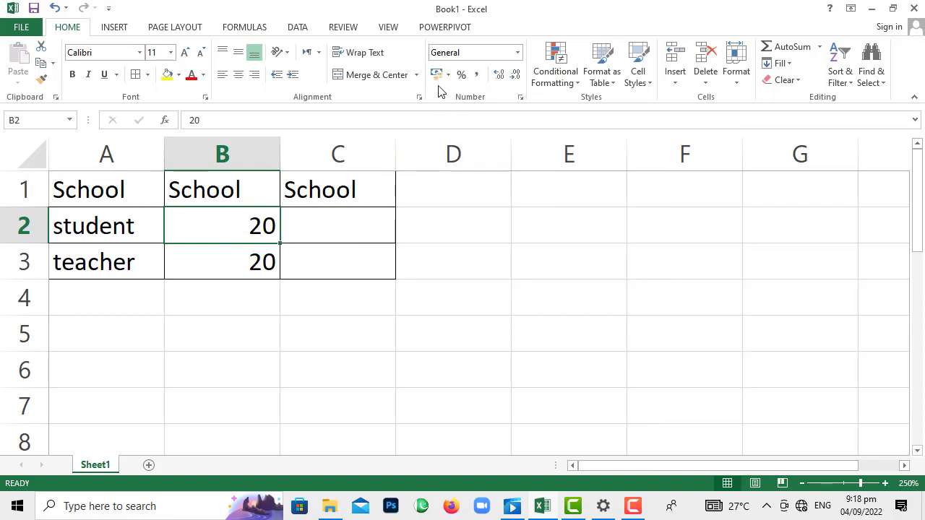
Apply the green check-mark icon set to cell B2.
left_click(580, 86)
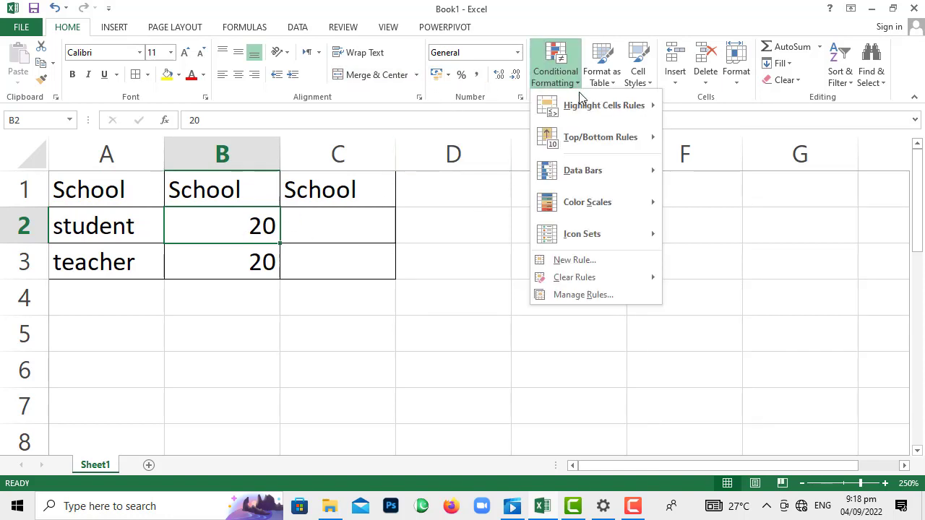
mouse_move(624, 234)
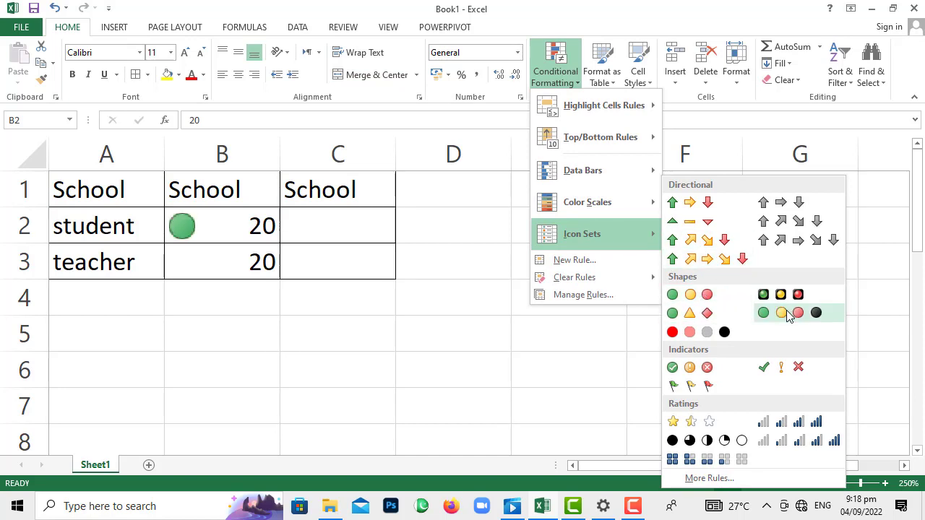
left_click(759, 374)
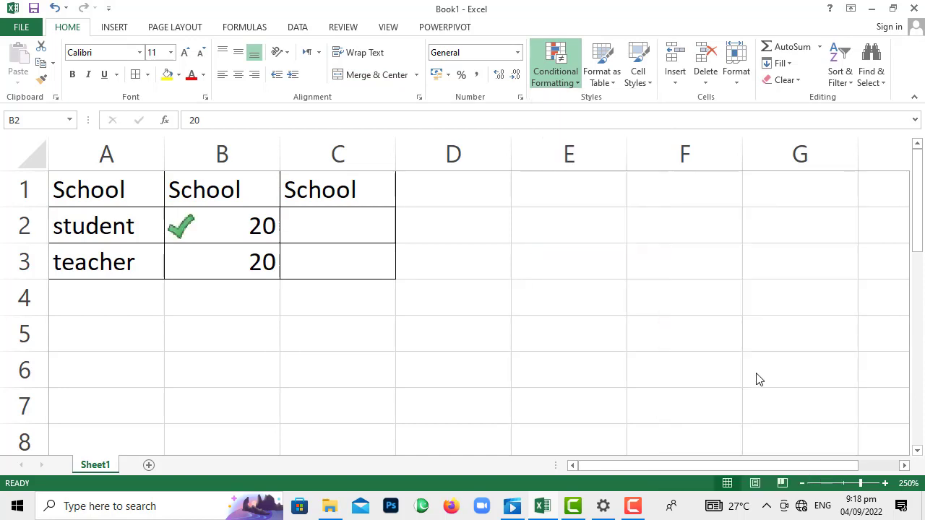
Give cell B3 the red-circle shapes icon set.
key("Down")
left_click(555, 72)
mouse_move(603, 236)
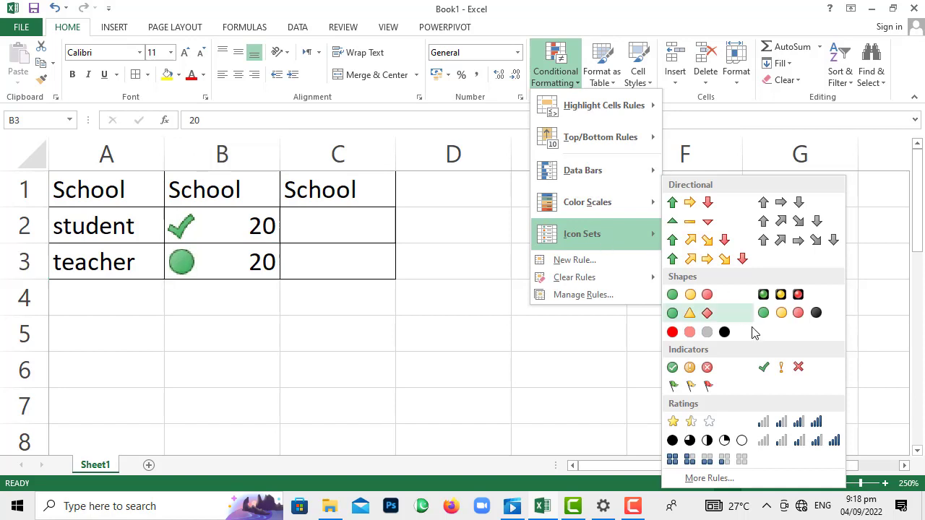
left_click(679, 339)
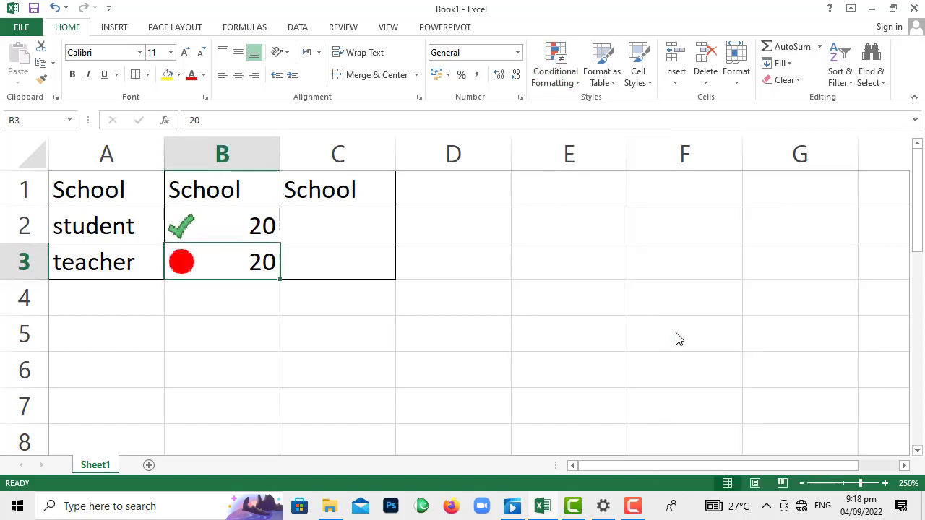
left_click(209, 220)
left_click(133, 192)
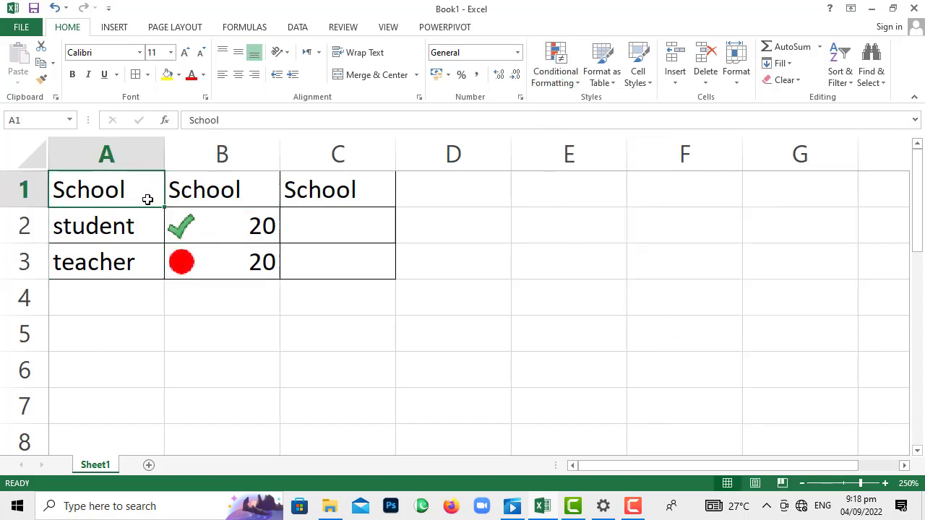
left_click(168, 210)
Format A1:C3 as a table with headers, orange header row and blue banded rows.
left_click(140, 189)
left_click_drag(141, 200, 330, 273)
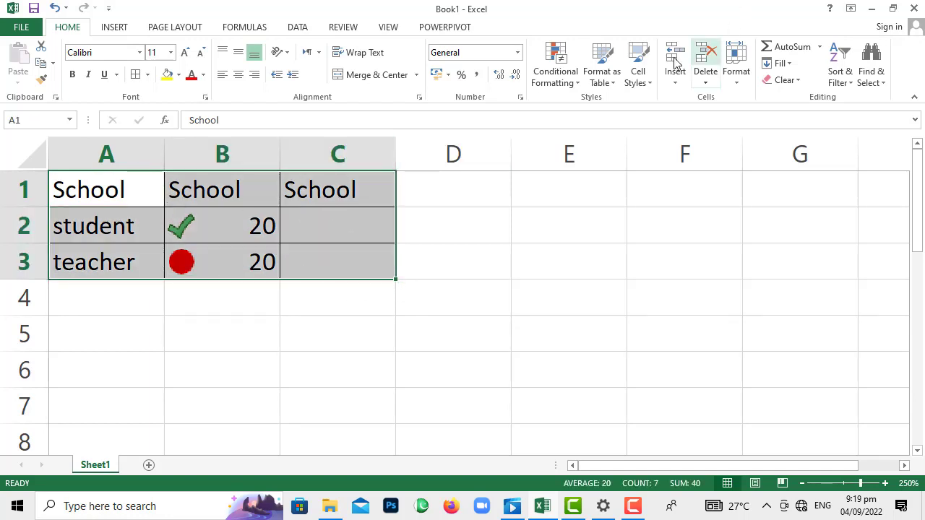
left_click(615, 85)
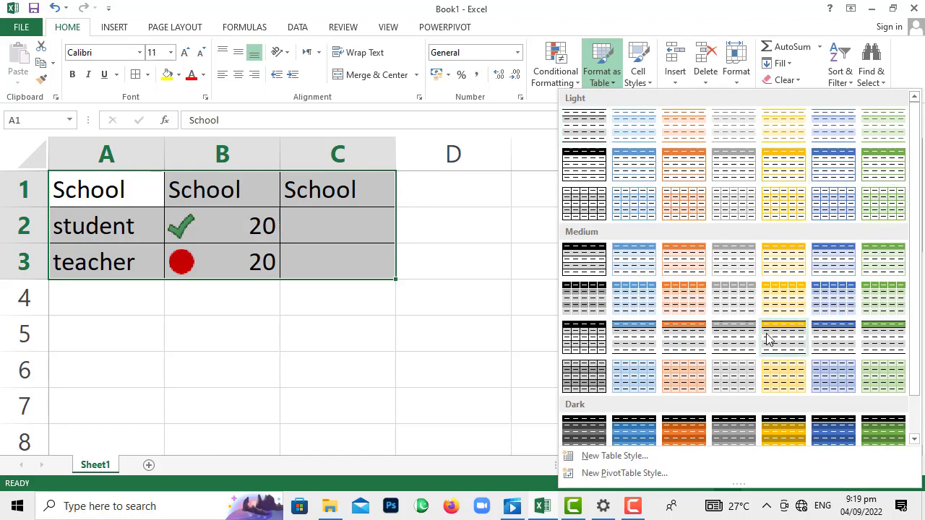
scroll(718, 338, "down", 1)
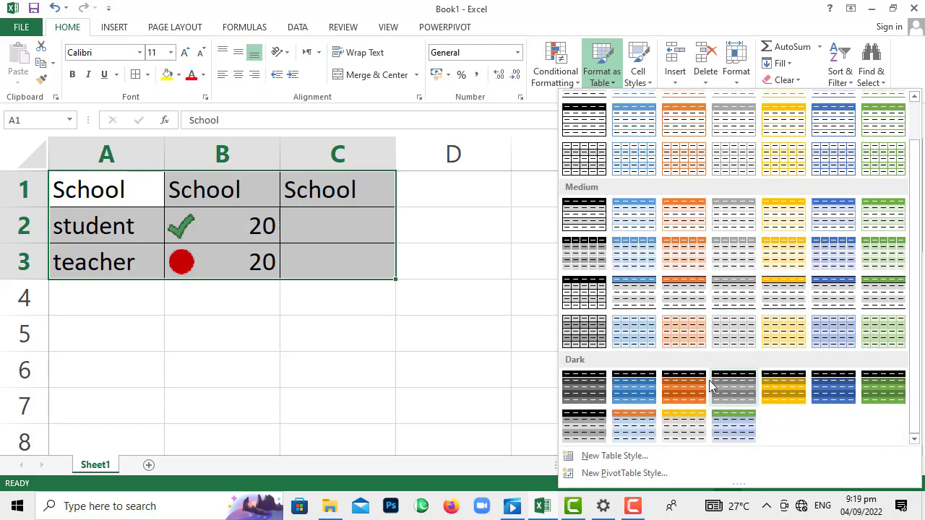
left_click(639, 427)
left_click(639, 323)
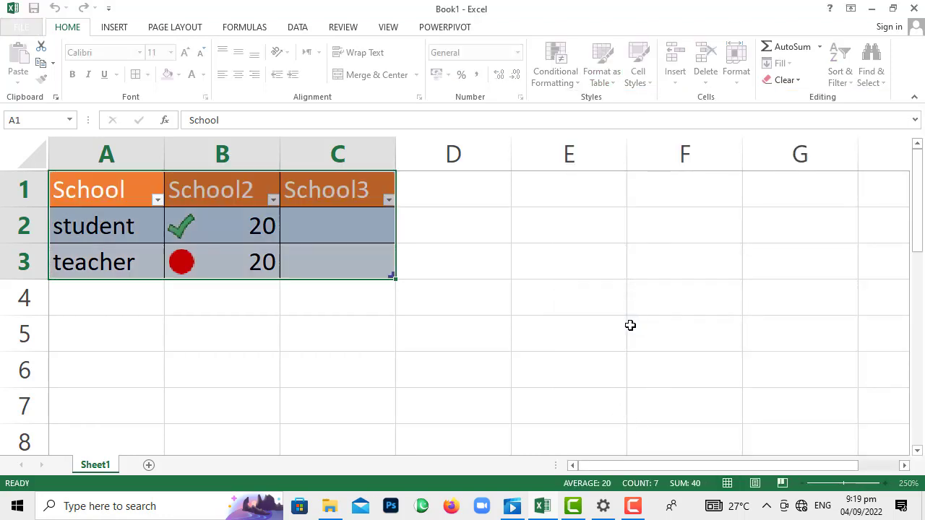
left_click(421, 334)
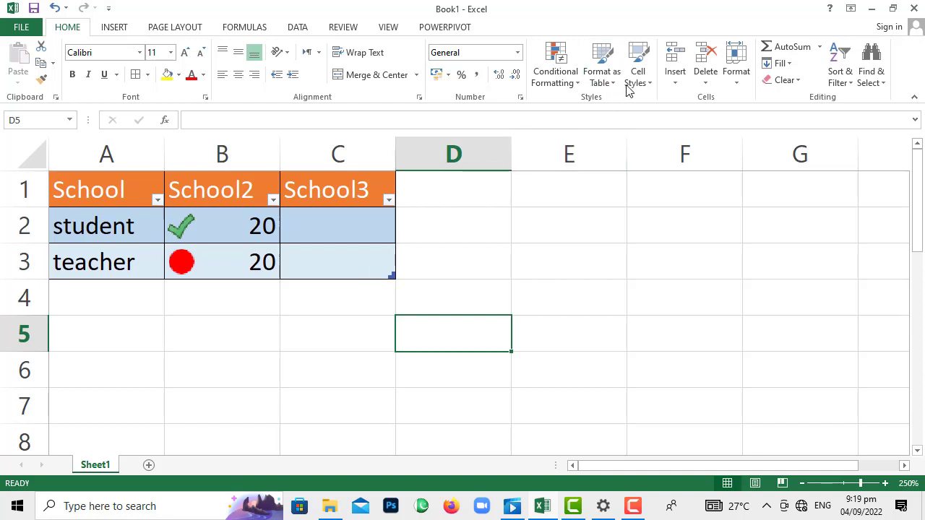
Apply the blue Accent5 cell style to cell B5.
left_click(650, 86)
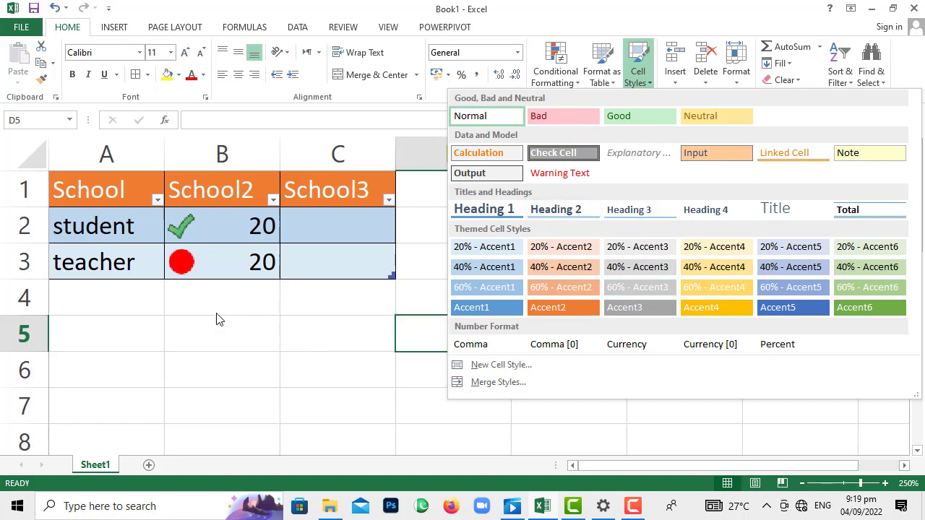
left_click(210, 341)
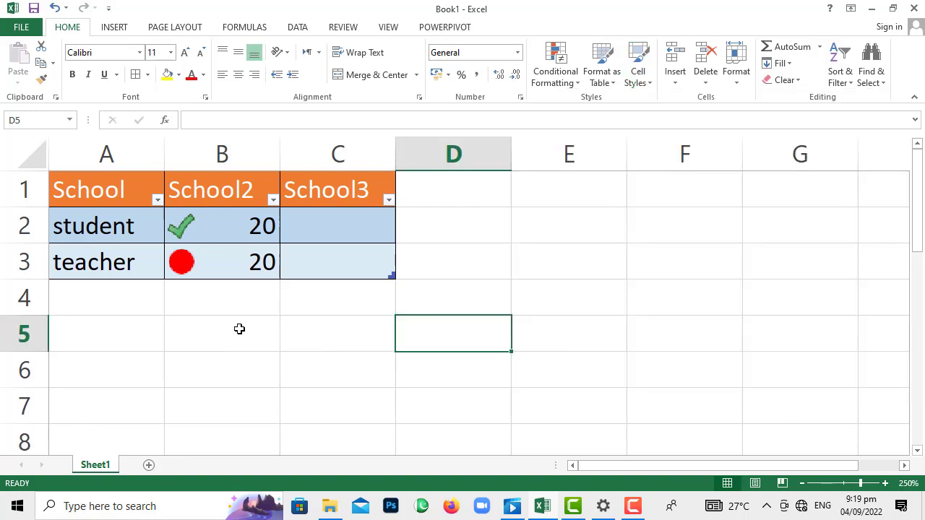
left_click(239, 329)
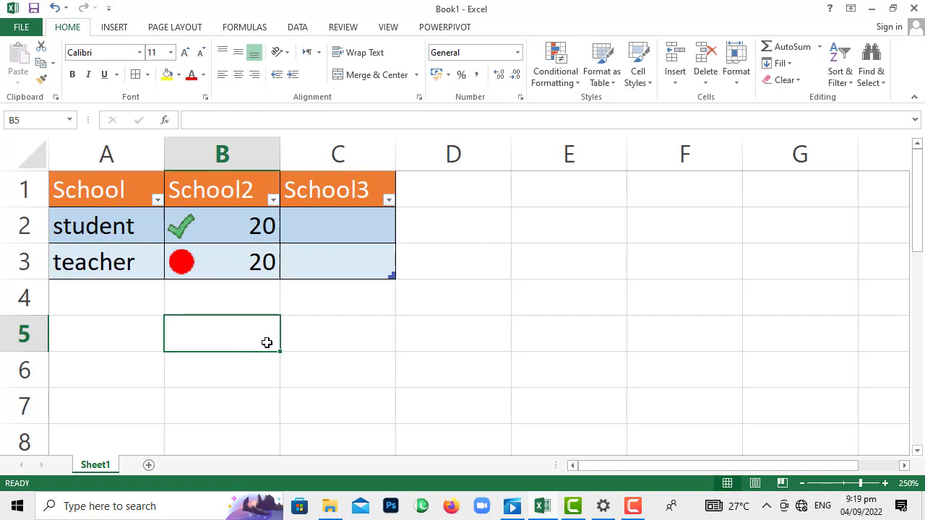
left_click(649, 84)
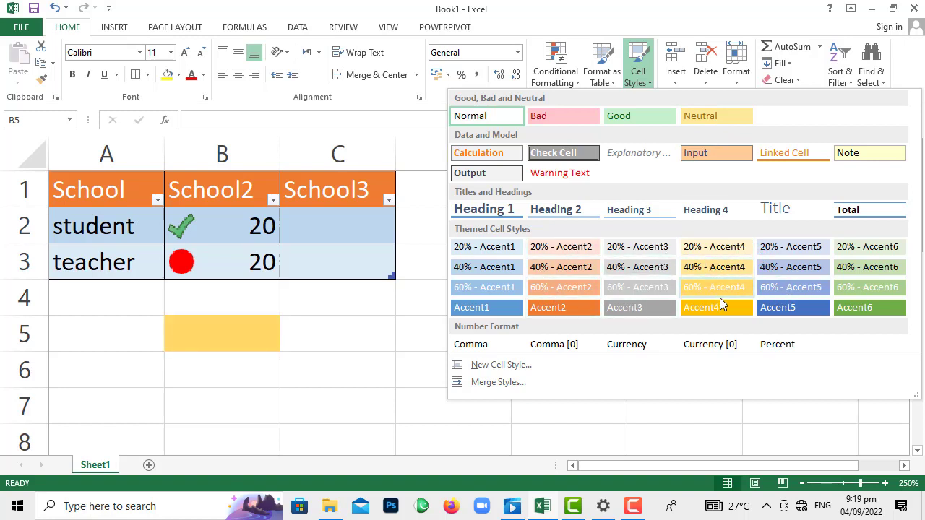
left_click(766, 307)
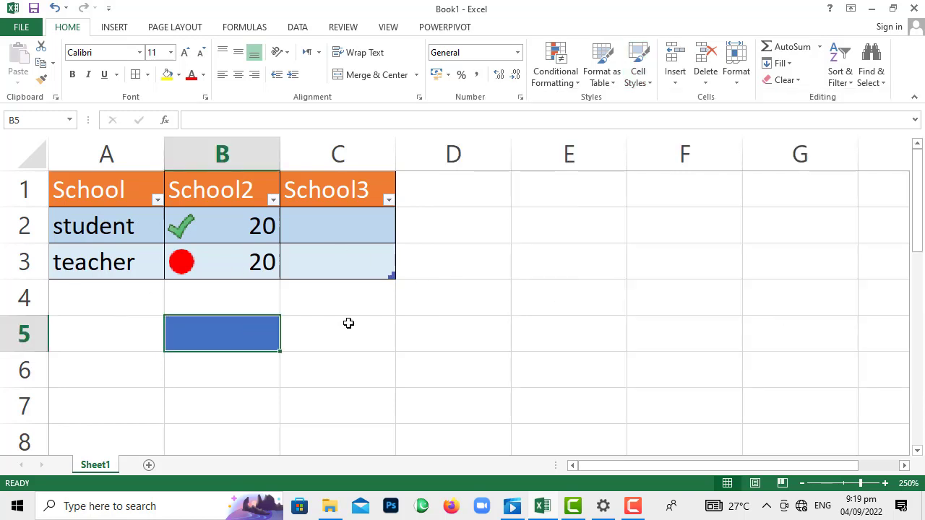
From cell C3, insert two blank sheet rows above the teacher row.
left_click(674, 80)
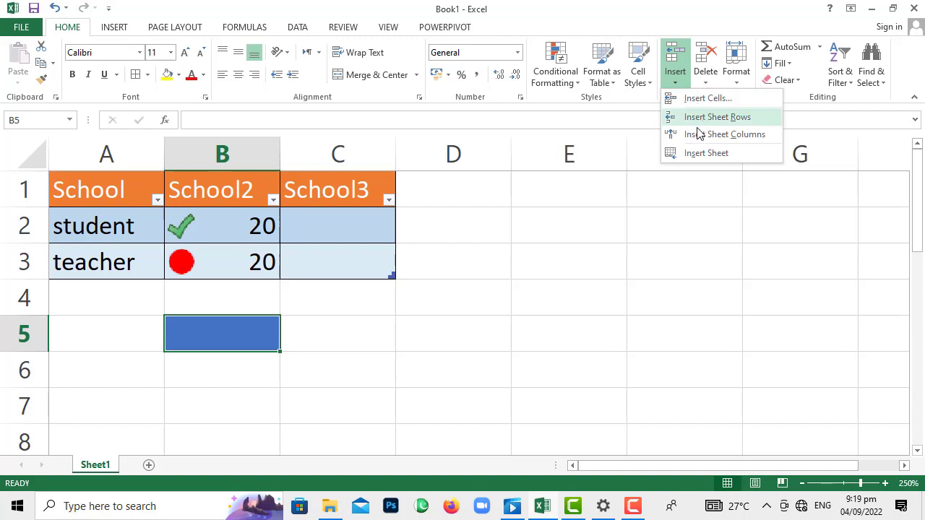
left_click(388, 296)
left_click(320, 259)
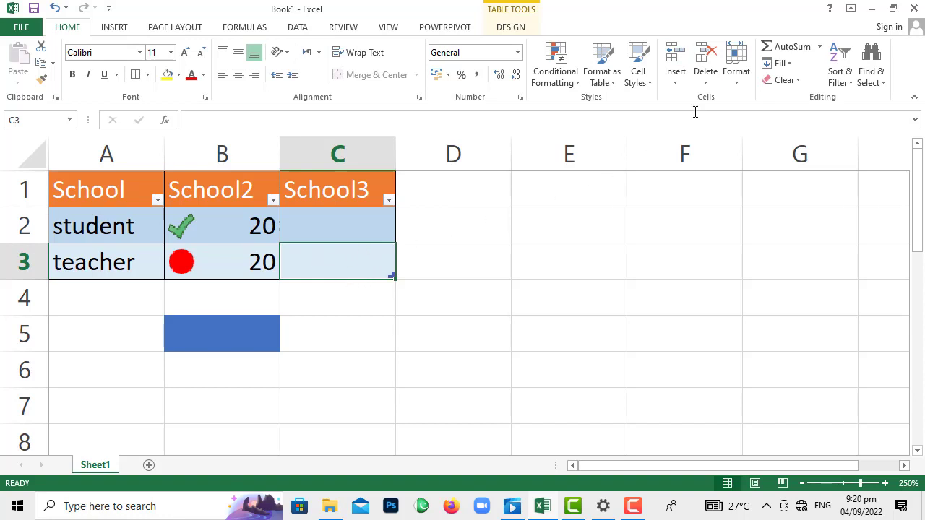
left_click(681, 83)
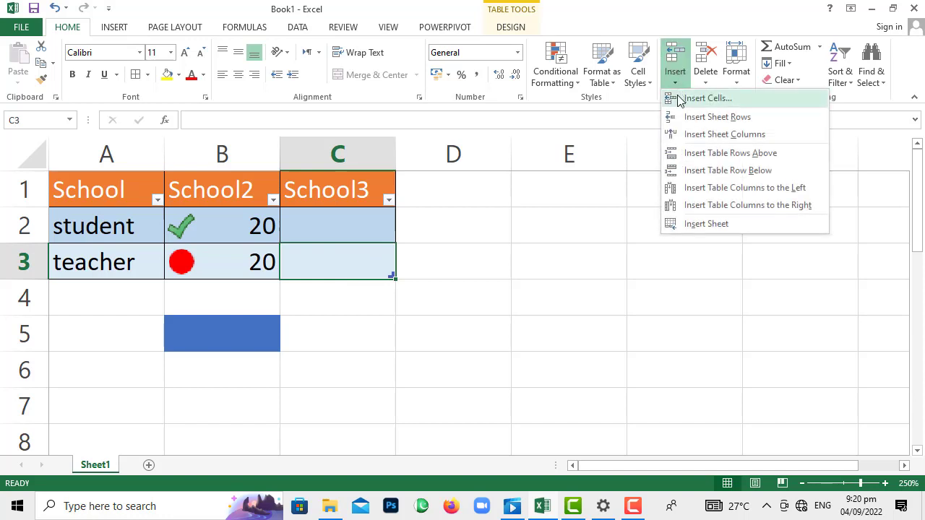
left_click(718, 101)
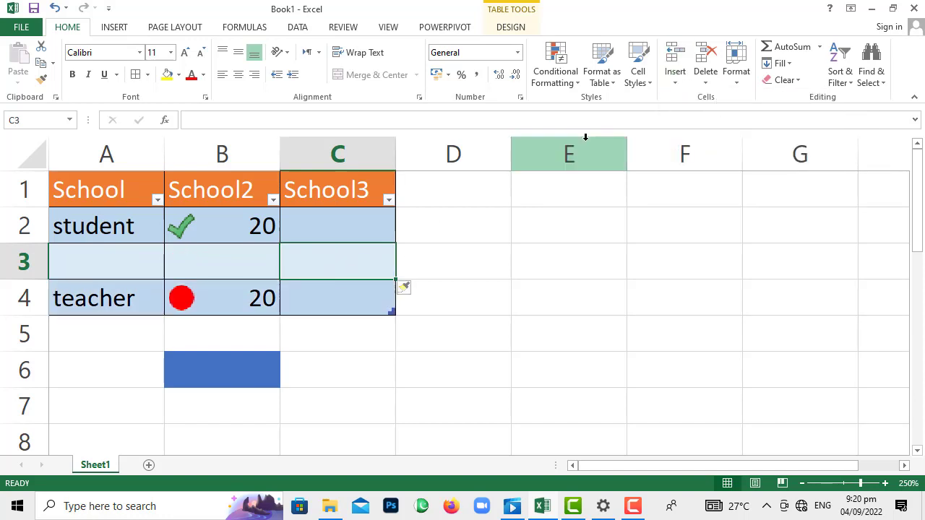
left_click(673, 82)
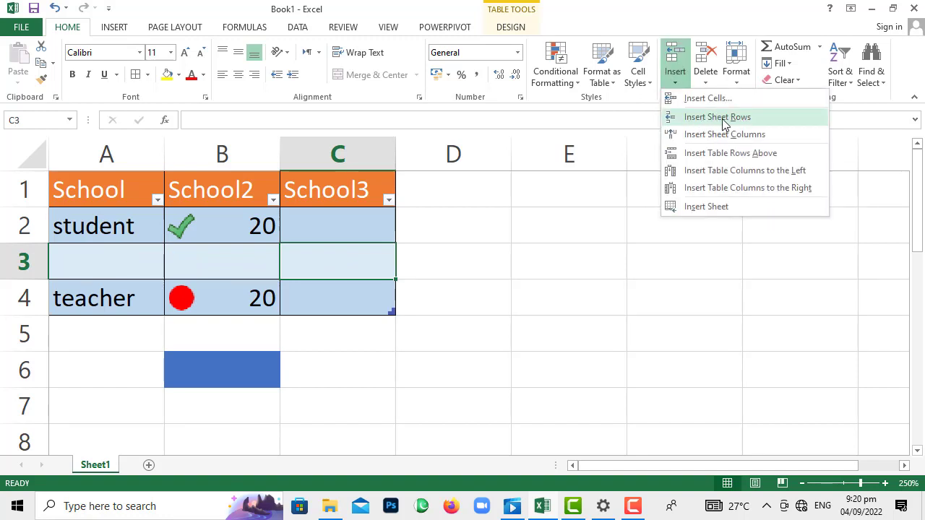
left_click(724, 120)
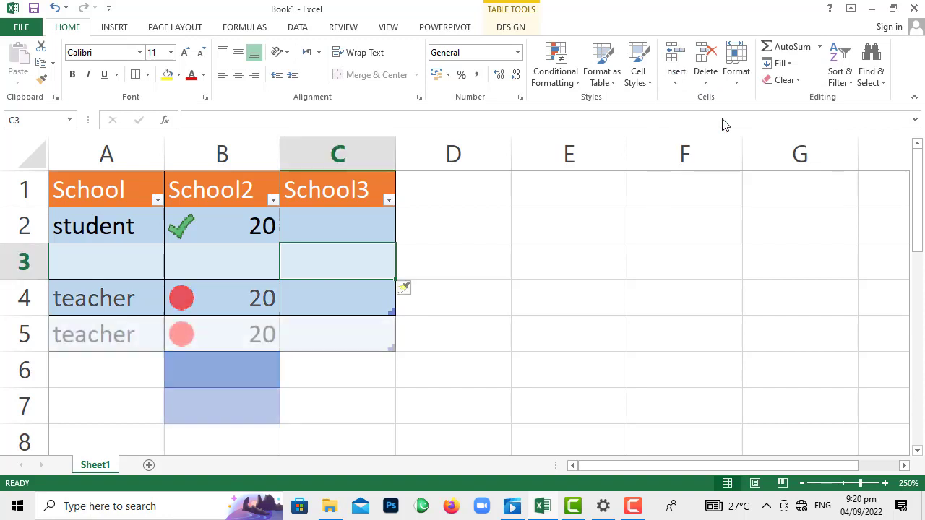
Look through the Insert and Delete options without changing the table, then select E4.
left_click(680, 83)
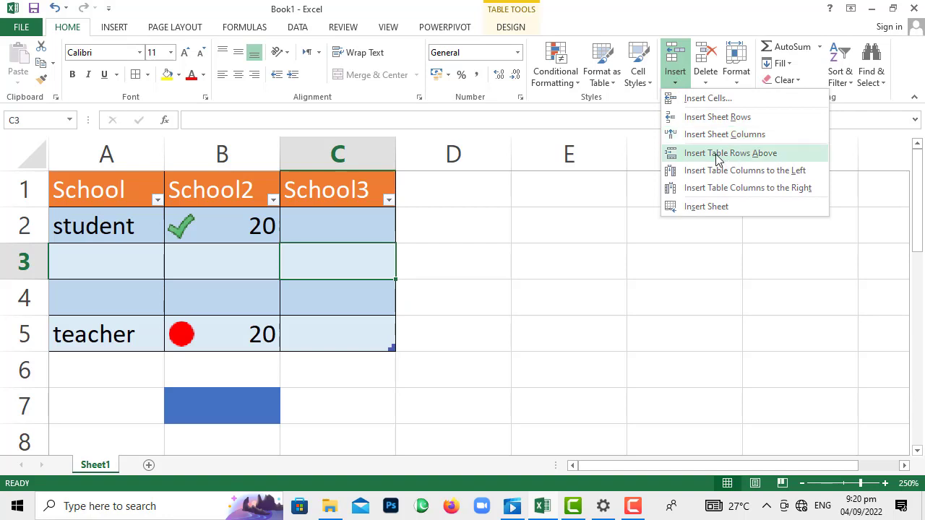
left_click(698, 98)
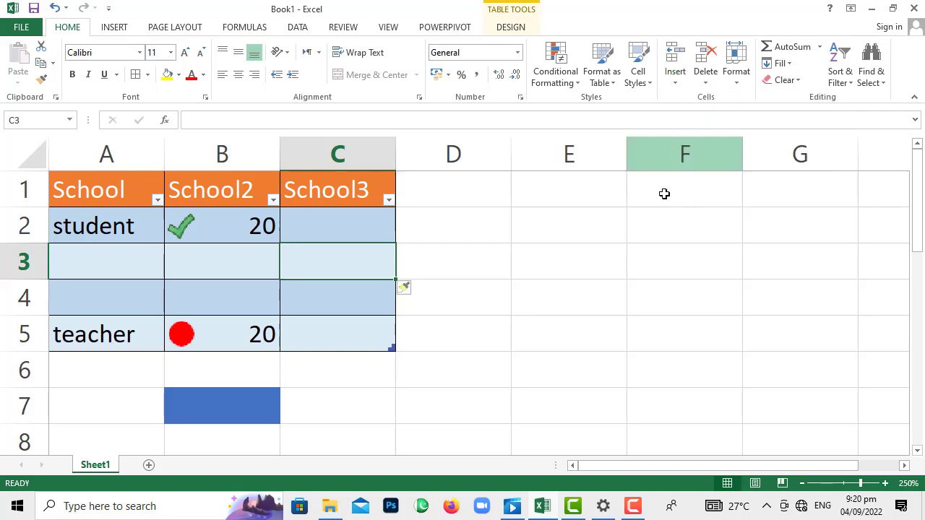
left_click(706, 81)
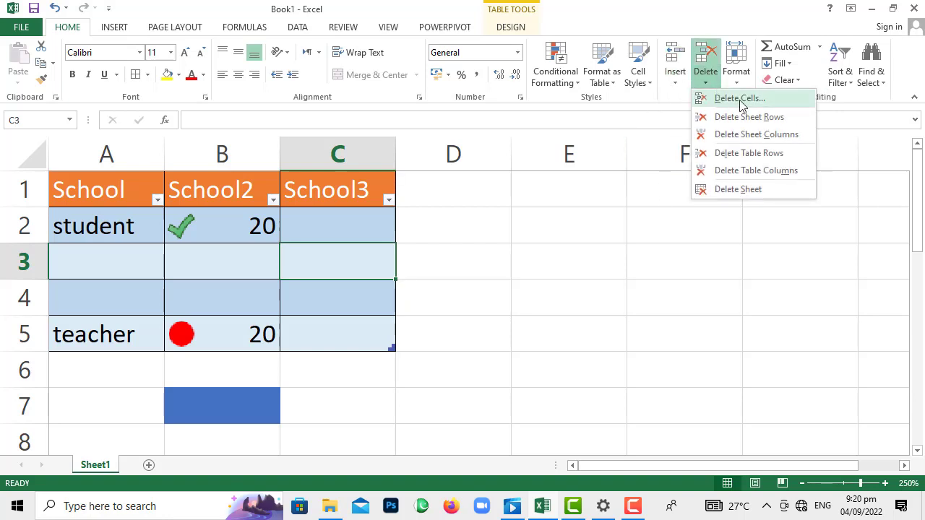
left_click(673, 78)
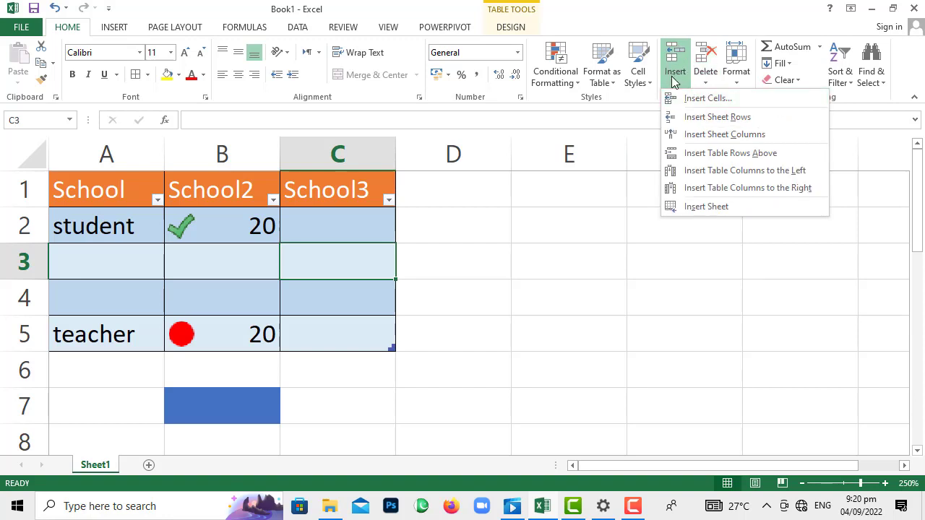
left_click(705, 79)
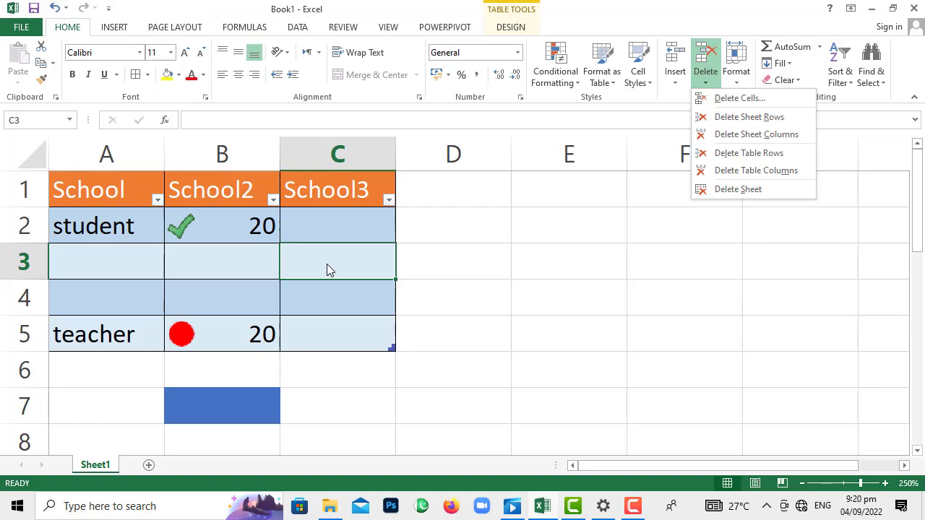
left_click(327, 264)
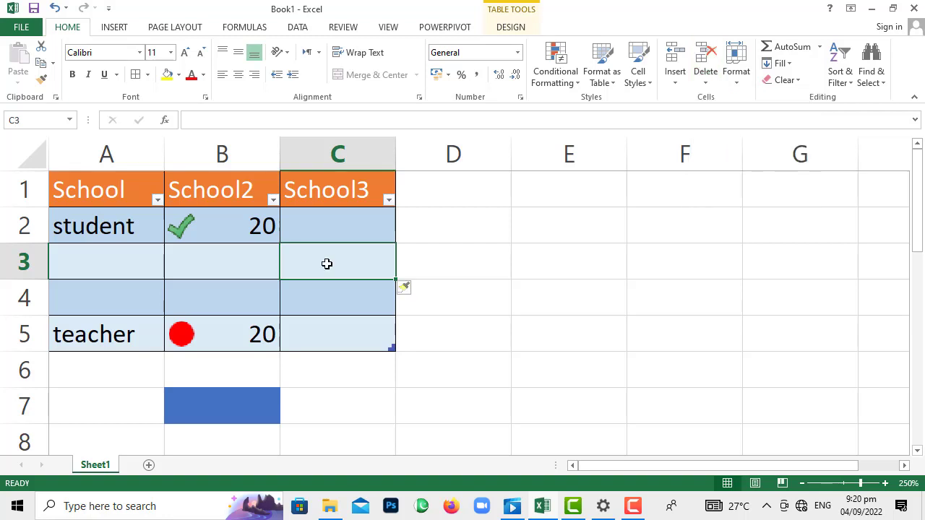
left_click(706, 82)
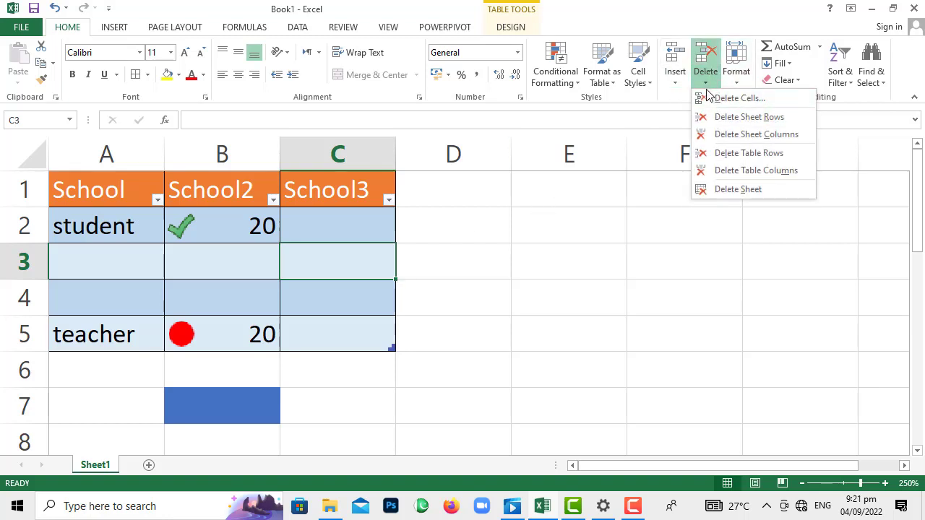
left_click(656, 243)
left_click(569, 297)
left_click(729, 86)
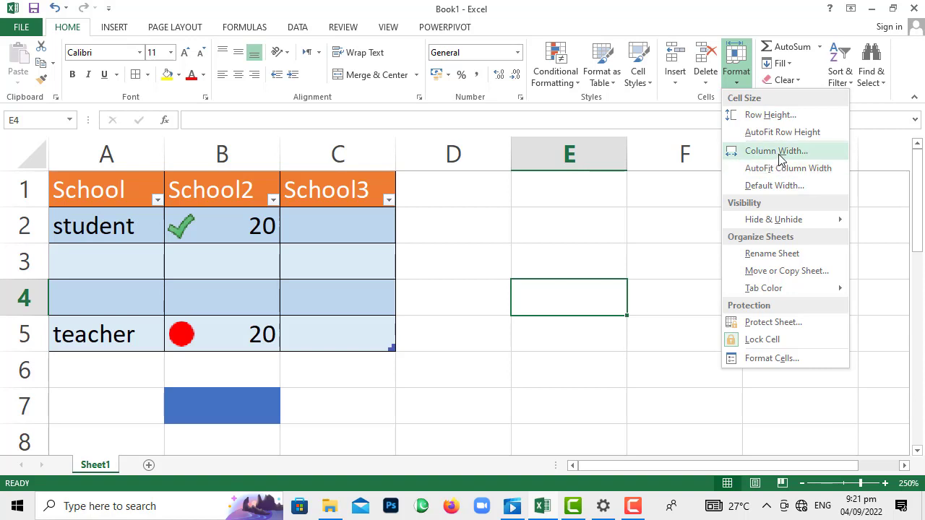
Dismiss the Format options without choosing any and select the whole of column D.
left_click(477, 357)
left_click(542, 228)
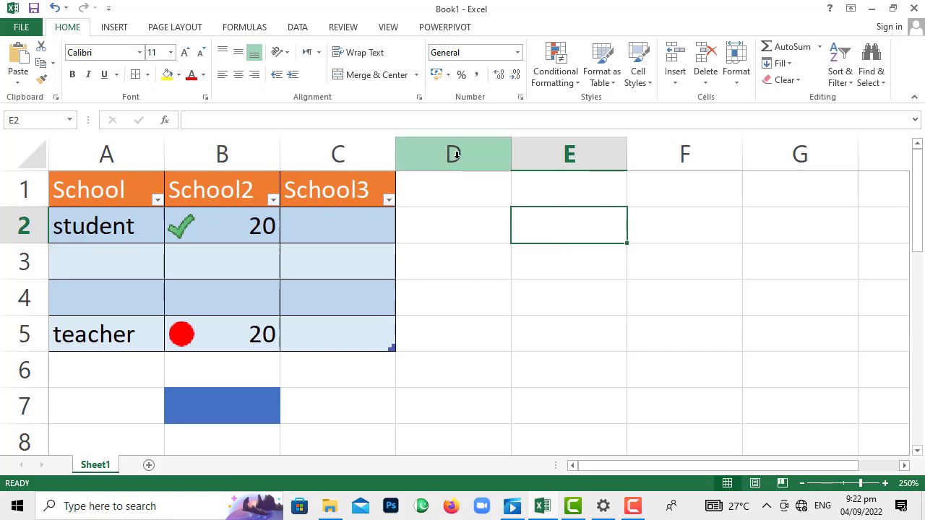
left_click(475, 157)
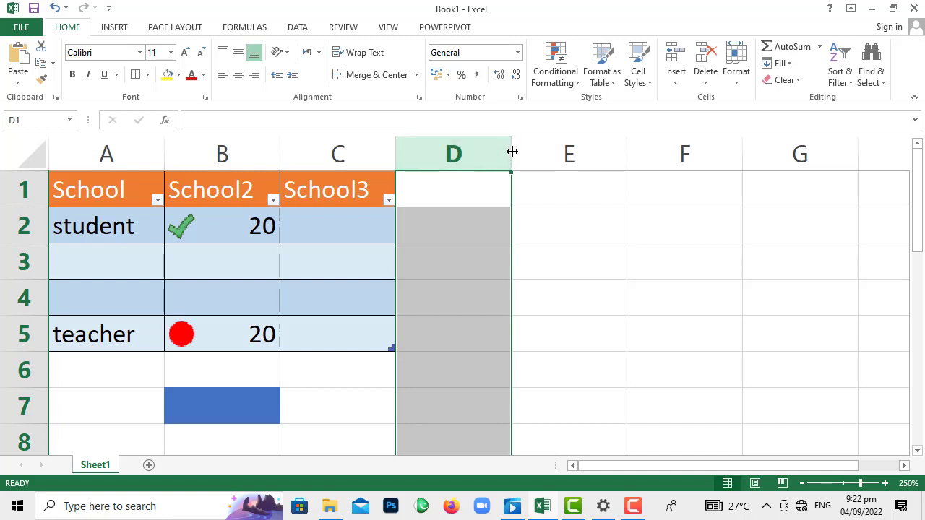
Resize column D to a width of 12.00 (89 pixels), wider than its neighbours.
mouse_move(512, 152)
left_mouse_down()
mouse_move(754, 162)
mouse_move(476, 154)
left_mouse_up()
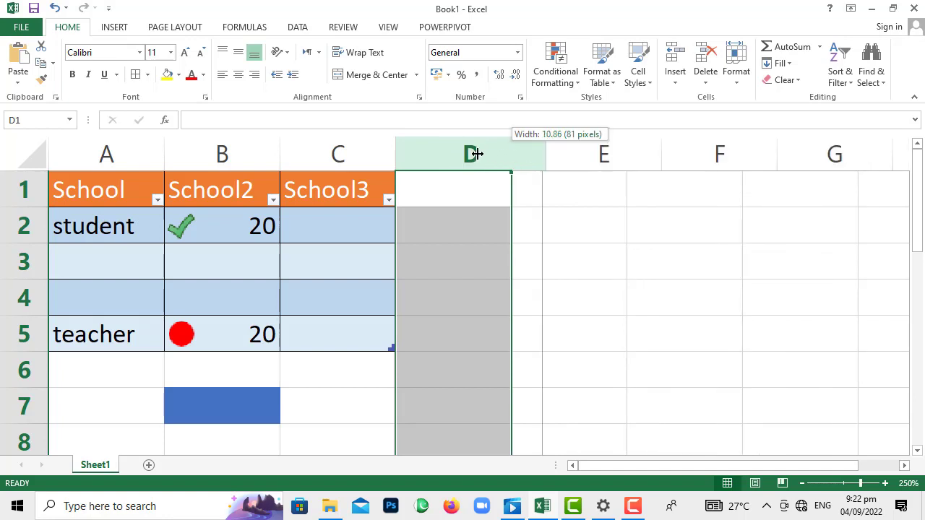
mouse_move(477, 154)
left_mouse_down()
mouse_move(635, 138)
mouse_move(701, 157)
mouse_move(582, 157)
left_mouse_up()
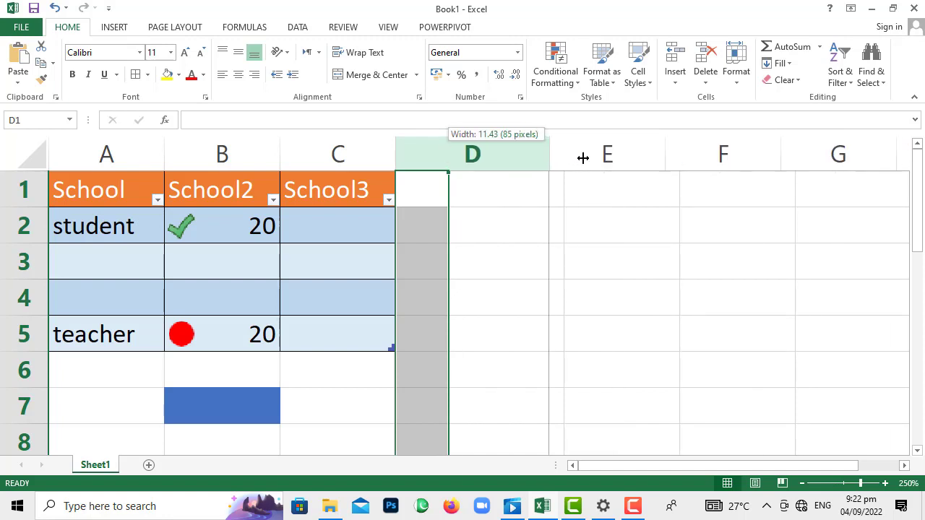
mouse_move(582, 157)
left_mouse_down()
mouse_move(722, 157)
mouse_move(526, 168)
left_mouse_up()
scroll(587, 230, "down", 5)
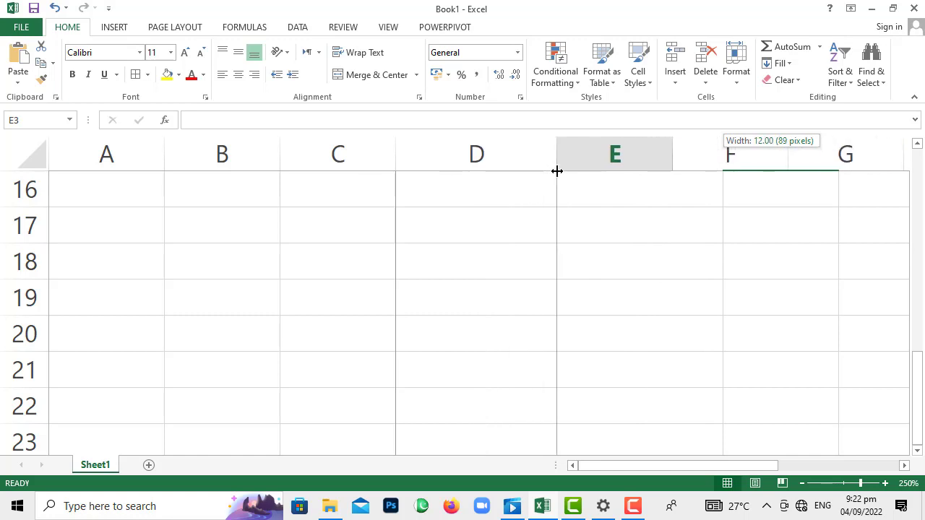
left_click_drag(526, 167, 556, 168)
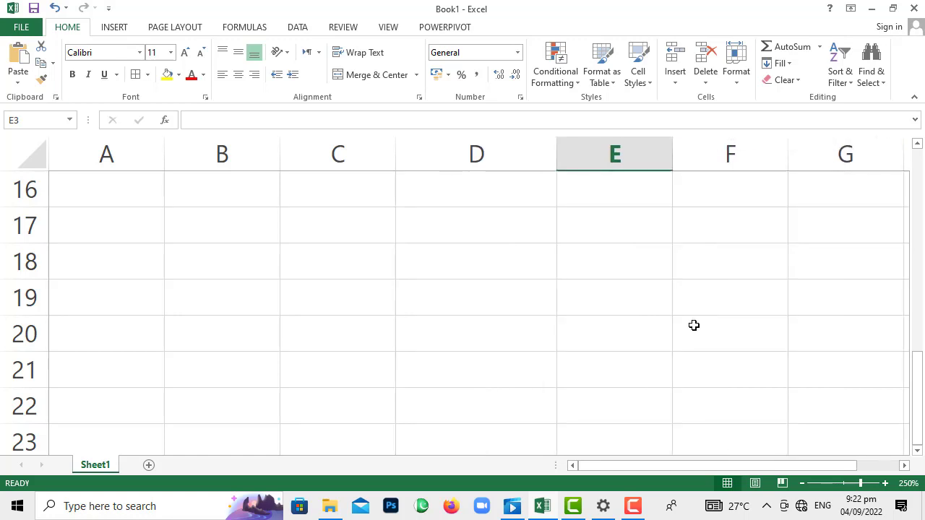
Format F12:K23 as Table2 in a Medium blue banded style with headers Column1–Column6.
left_click(844, 484)
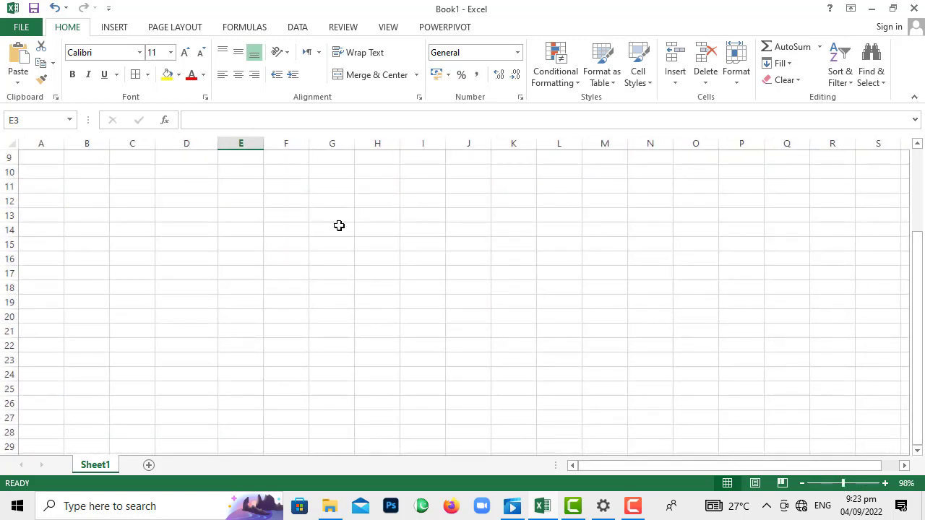
left_click(337, 225)
left_click(194, 188)
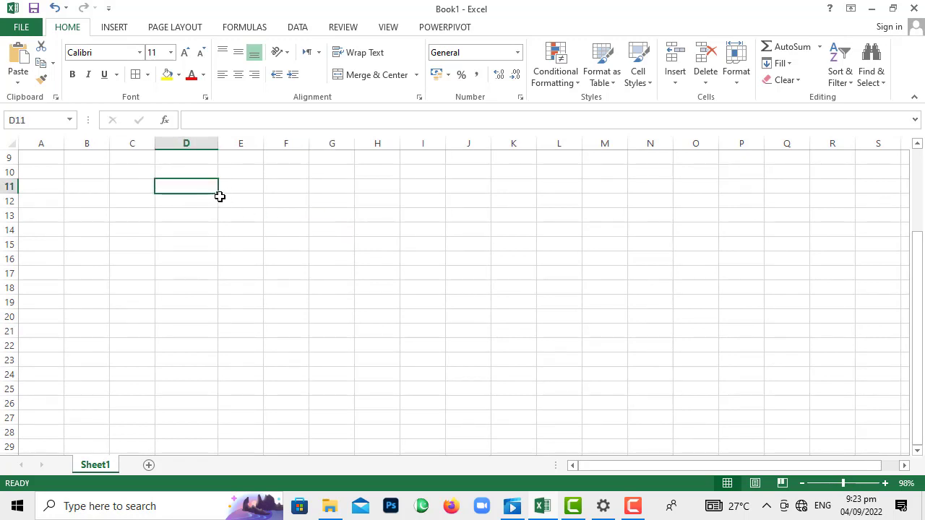
left_click_drag(219, 193, 381, 377)
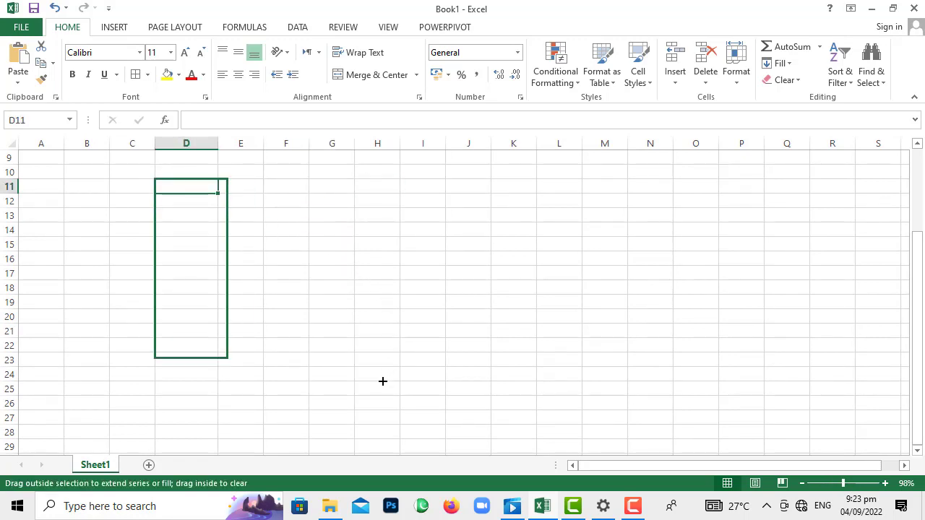
left_click_drag(513, 359, 303, 194)
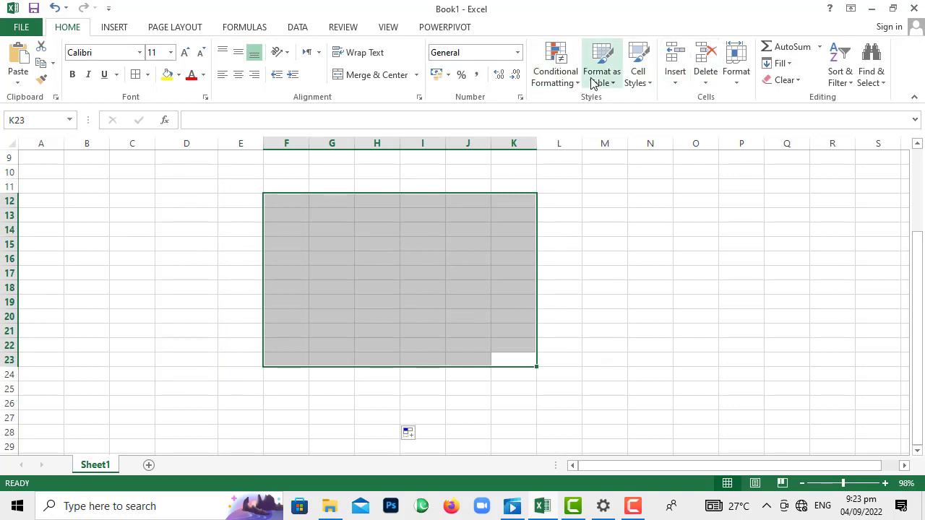
left_click(614, 84)
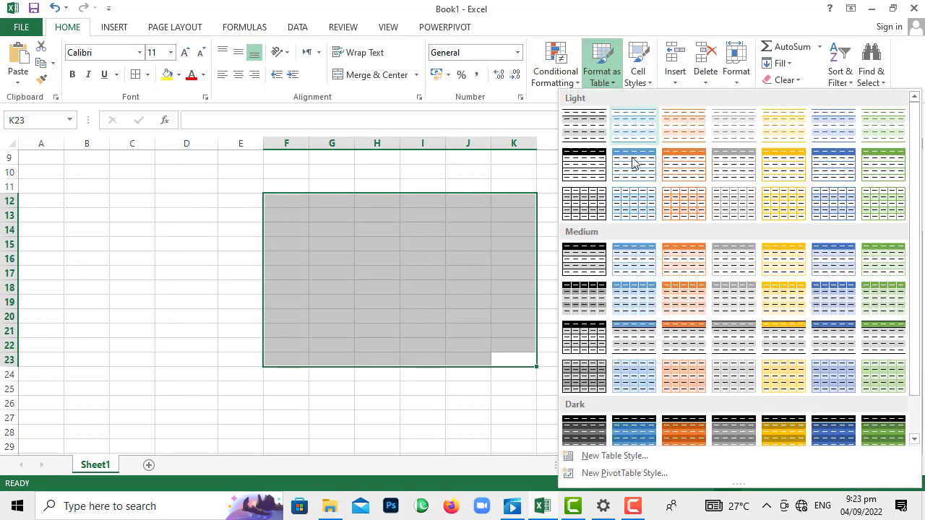
left_click(639, 276)
left_click(591, 296)
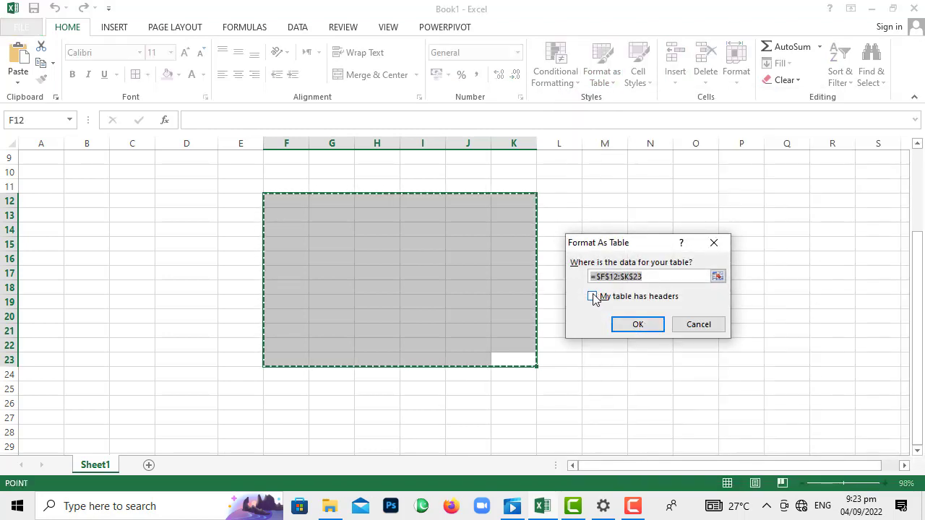
left_click(638, 324)
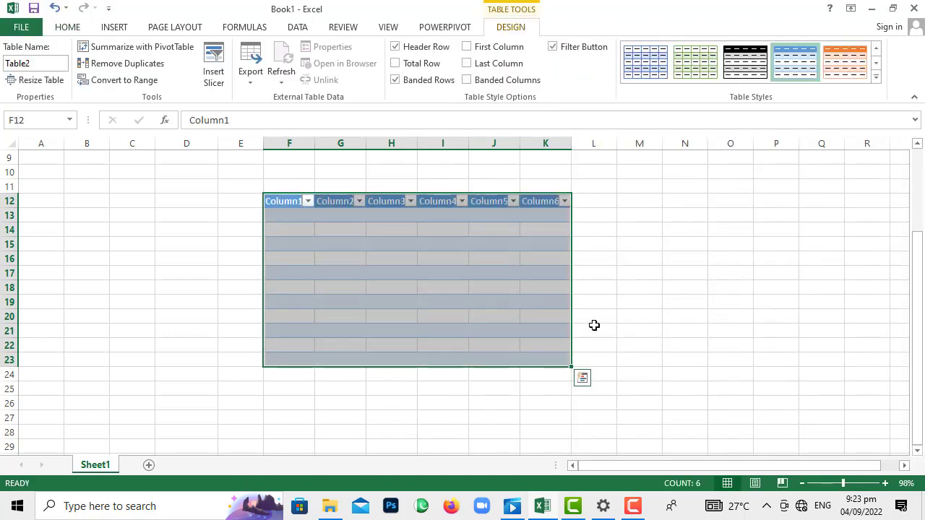
left_click(340, 258)
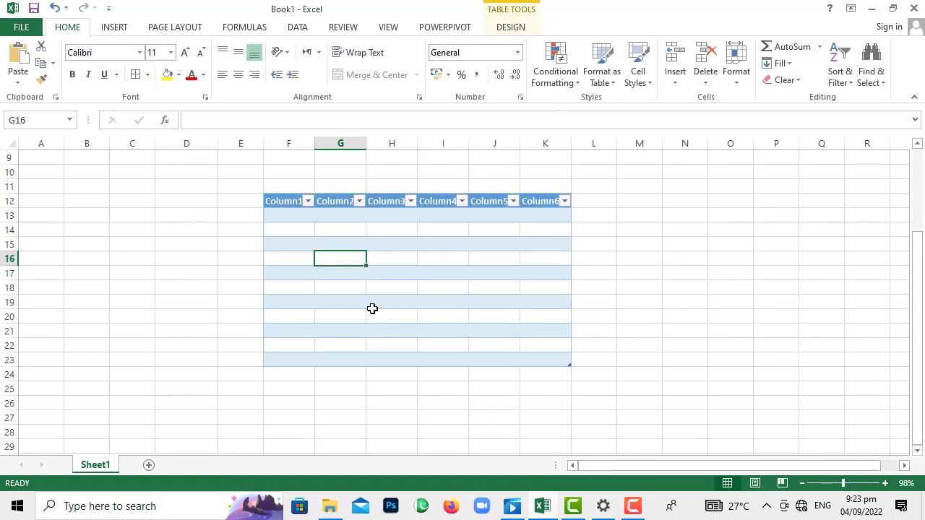
left_click(288, 225)
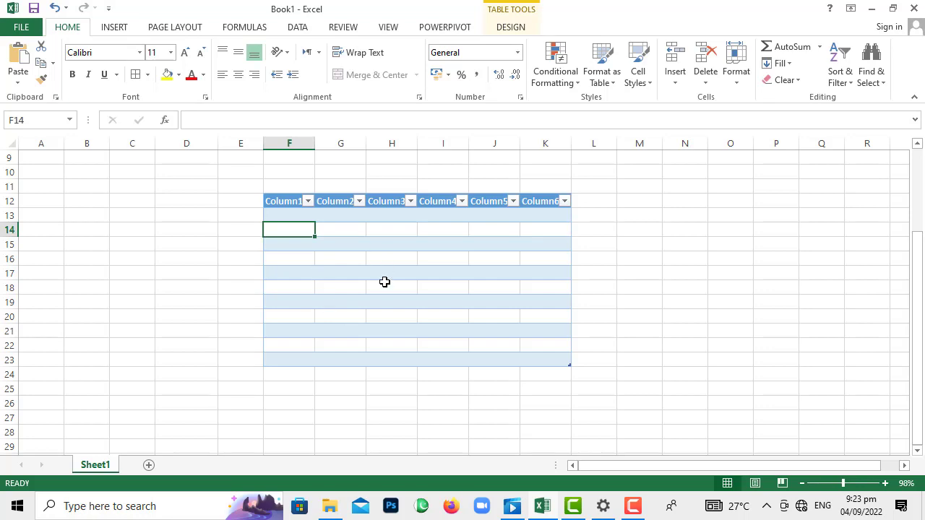
Fill cells A9:D20 with a solid blue background, then select A9.
left_click(99, 187)
mouse_move(172, 315)
left_mouse_down()
mouse_move(59, 210)
mouse_move(69, 165)
left_mouse_up()
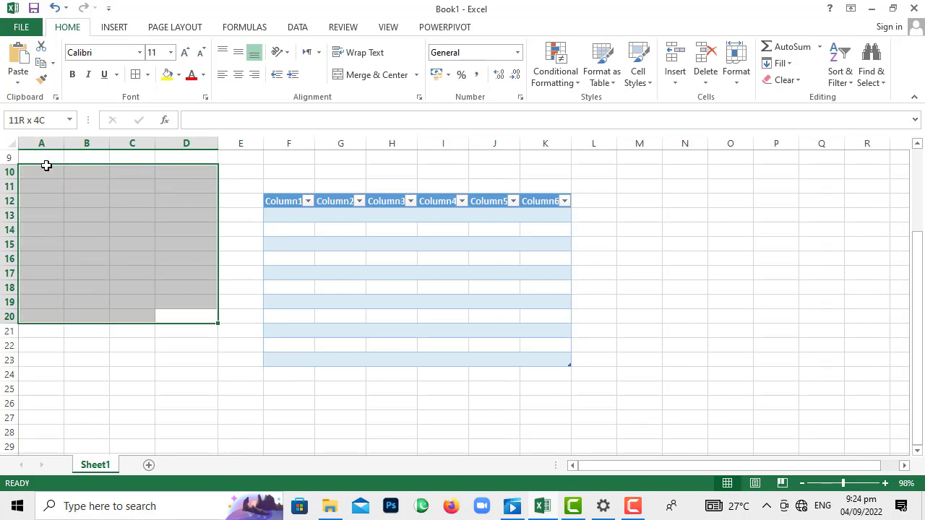
left_click_drag(70, 165, 48, 158)
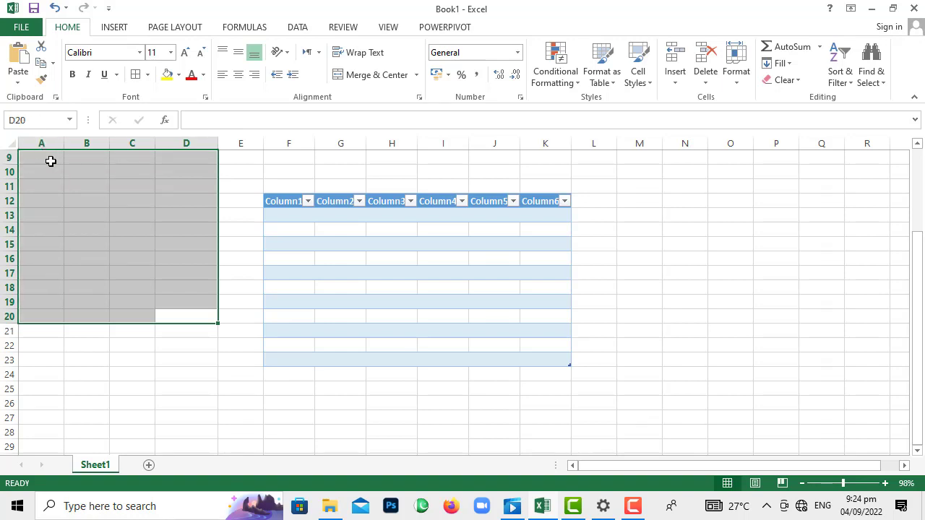
left_click(178, 74)
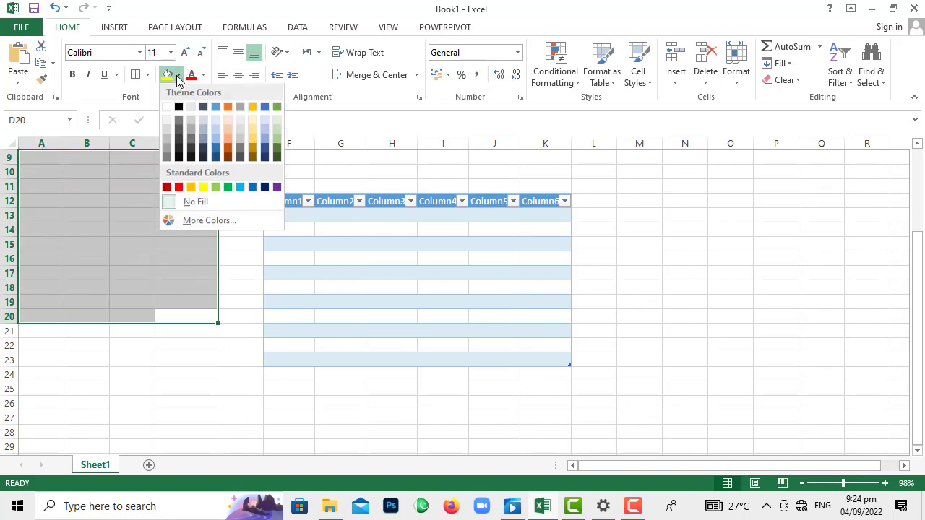
left_click(262, 140)
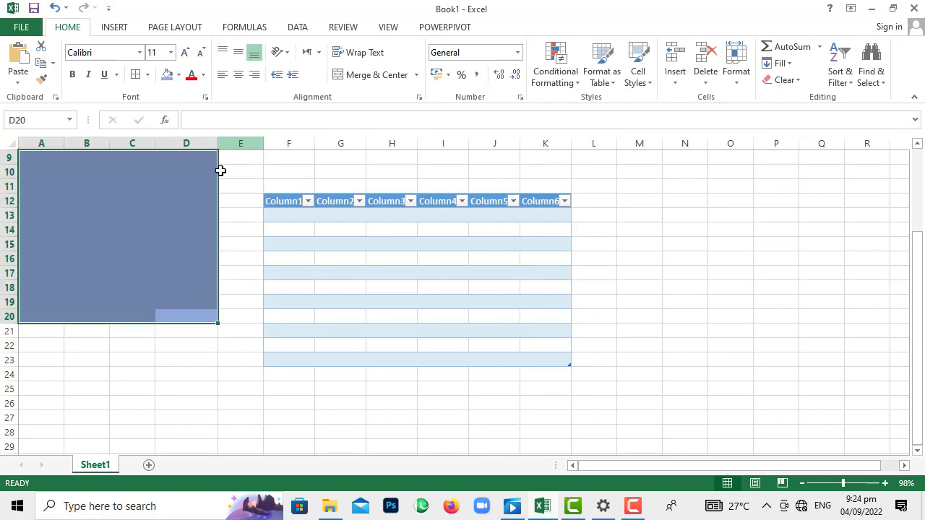
left_click(155, 195)
left_click(42, 170)
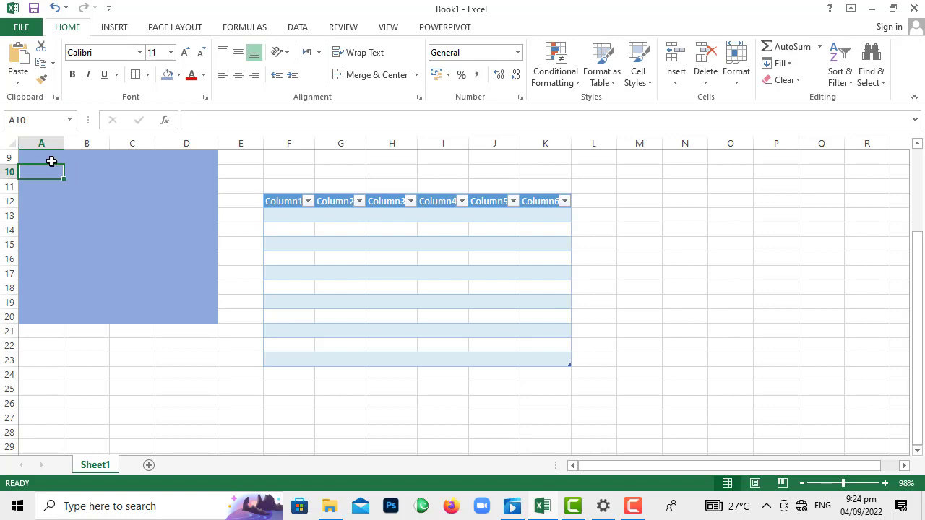
left_click(51, 159)
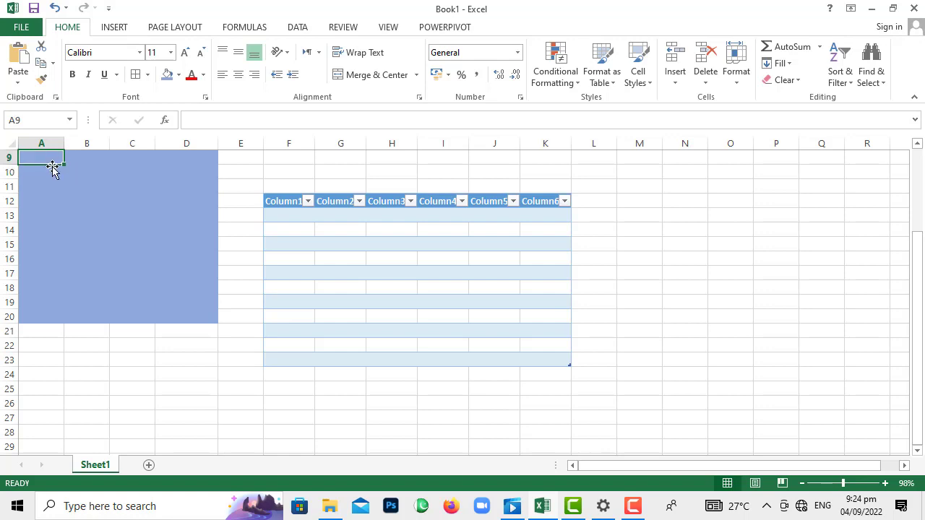
Enter the letter A in A9 and move down to A10.
type("A")
left_click(42, 181)
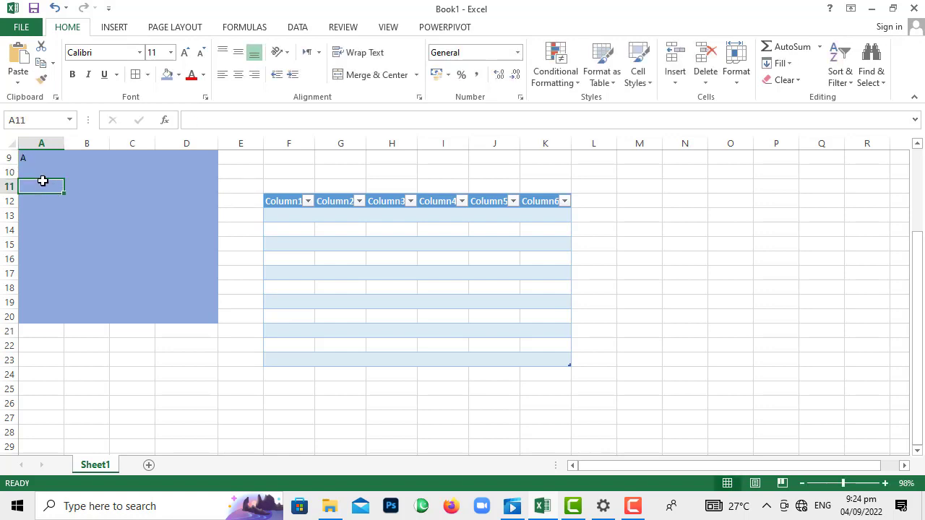
left_click(37, 174)
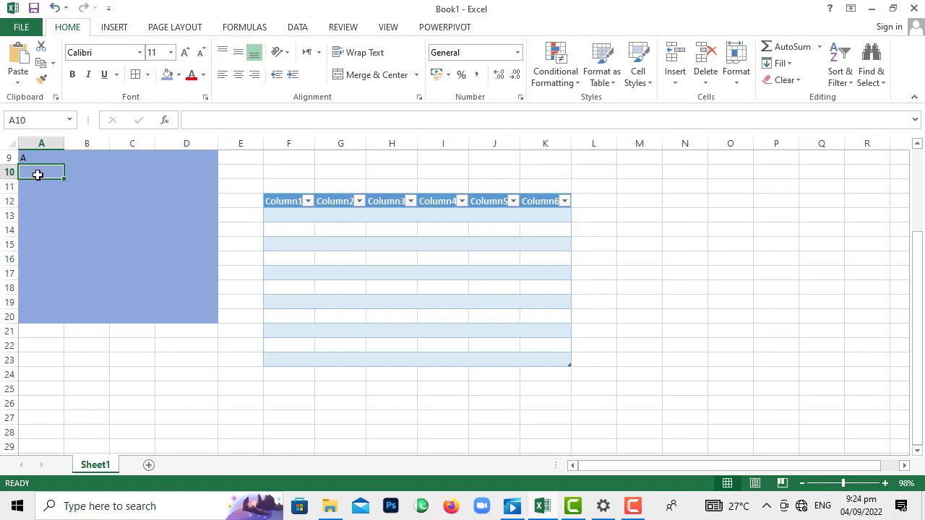
Make the letters A in A9 and B in A10 red.
double_click(35, 159)
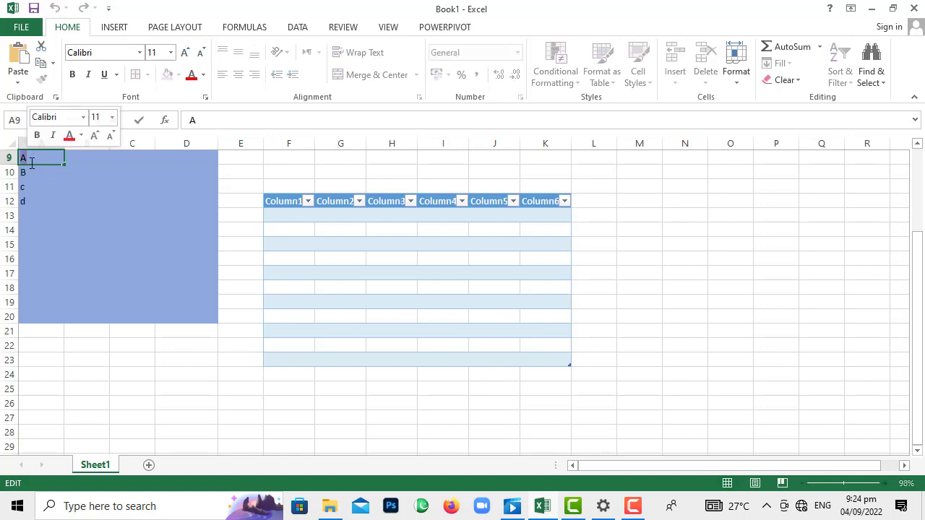
left_click(83, 135)
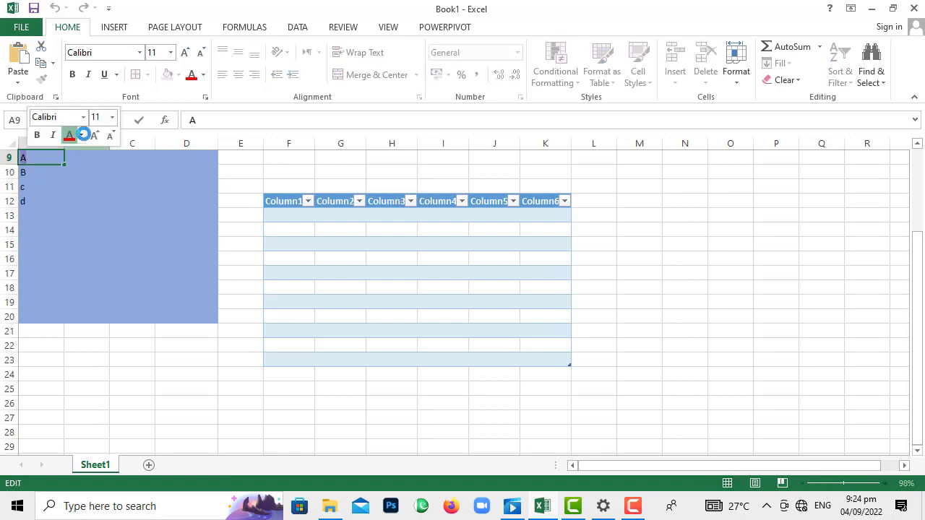
left_click(69, 135)
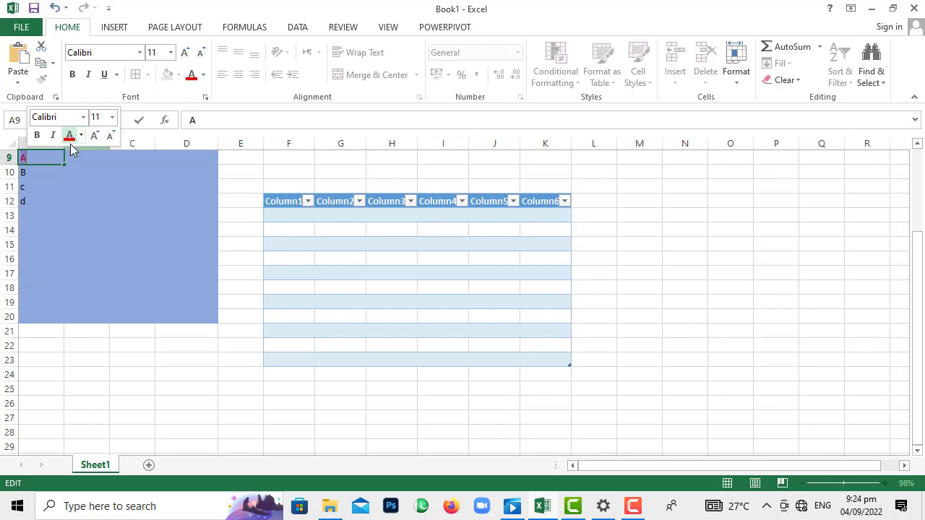
left_click(32, 176)
key("F4")
left_click(289, 215)
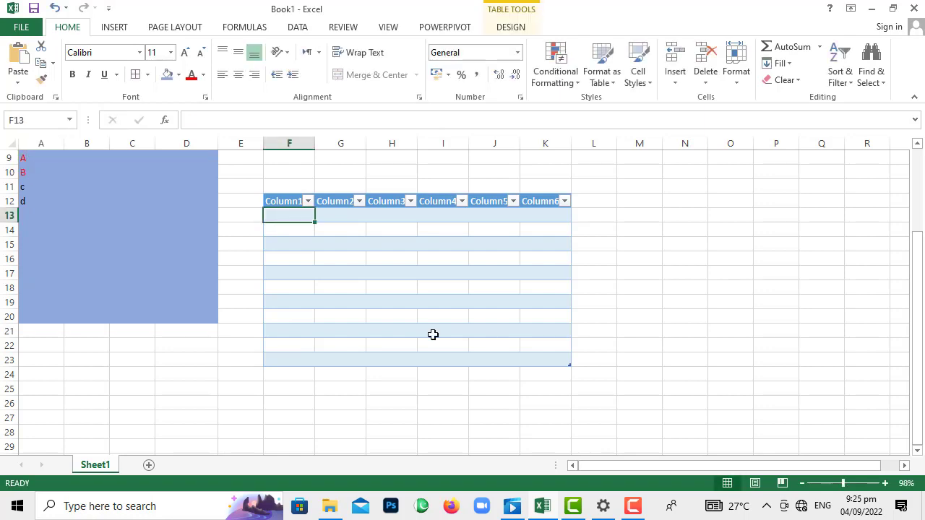